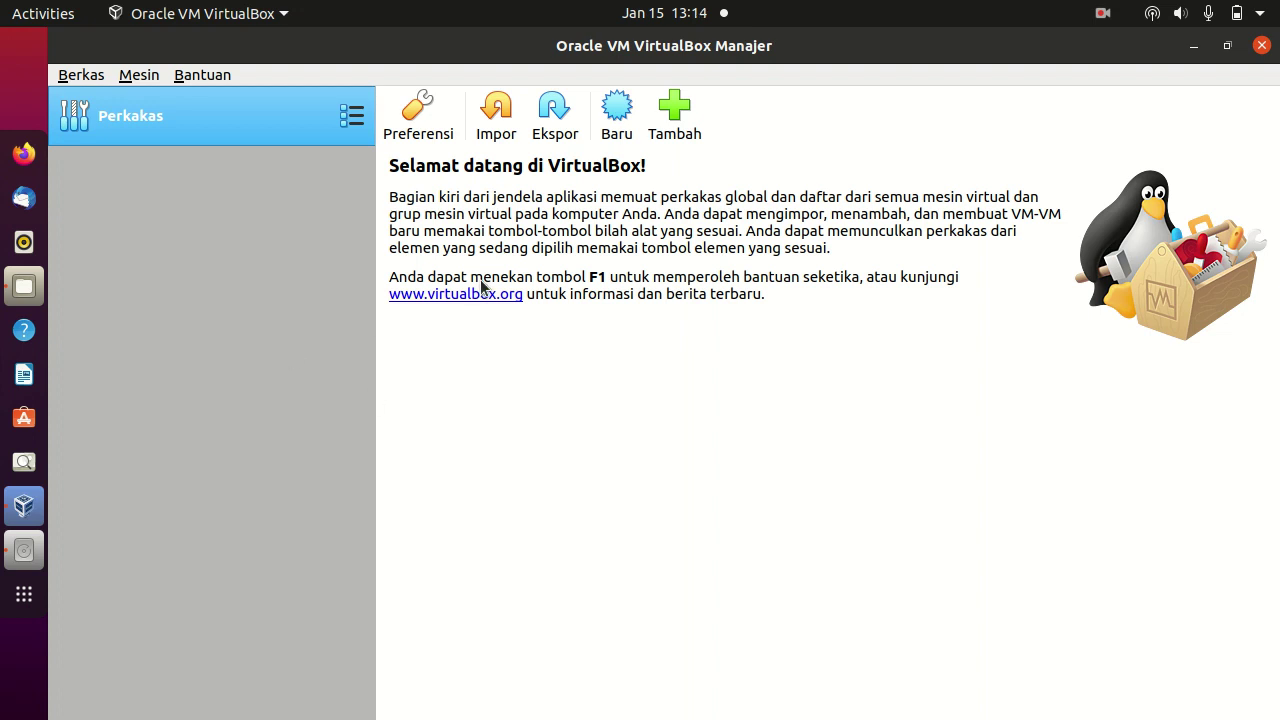
- Put VirtualBox aside, close the open folder window and open the CASLAM DATA folder on the /dev/sda3 volume in Files
{"action": "left_click", "coordinate": [1192, 46]}
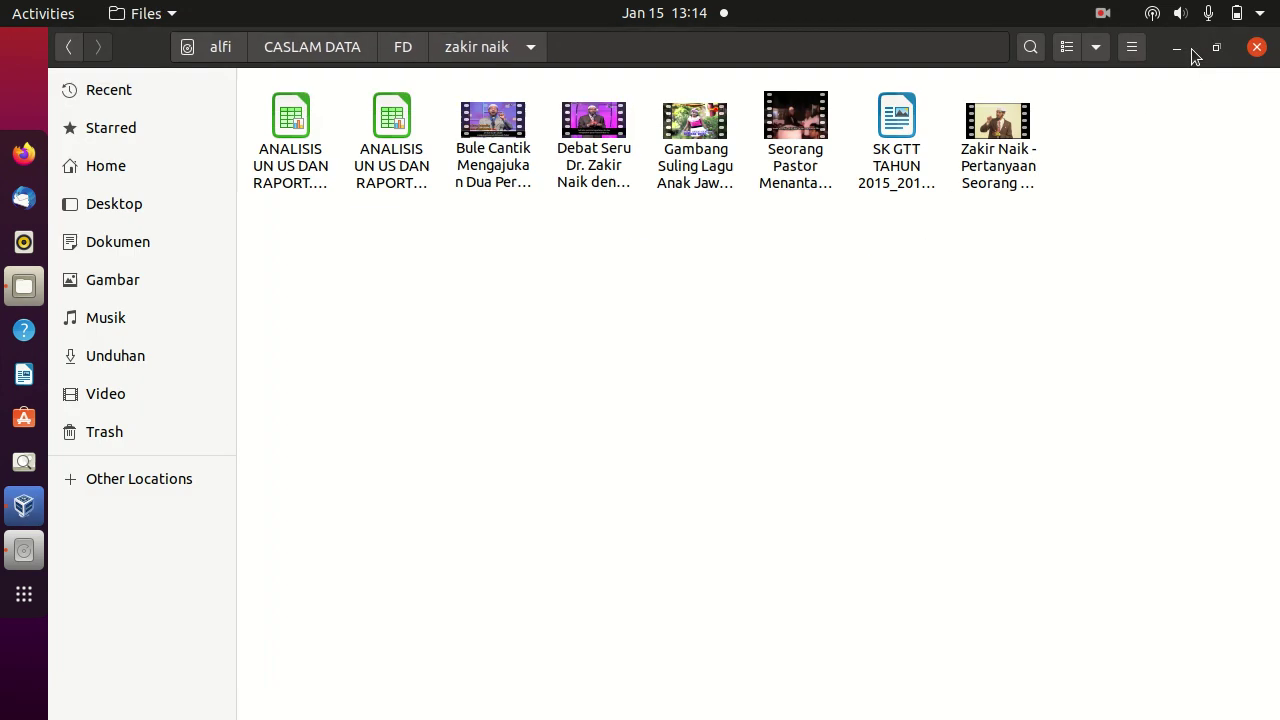
{"action": "left_click", "coordinate": [1258, 47]}
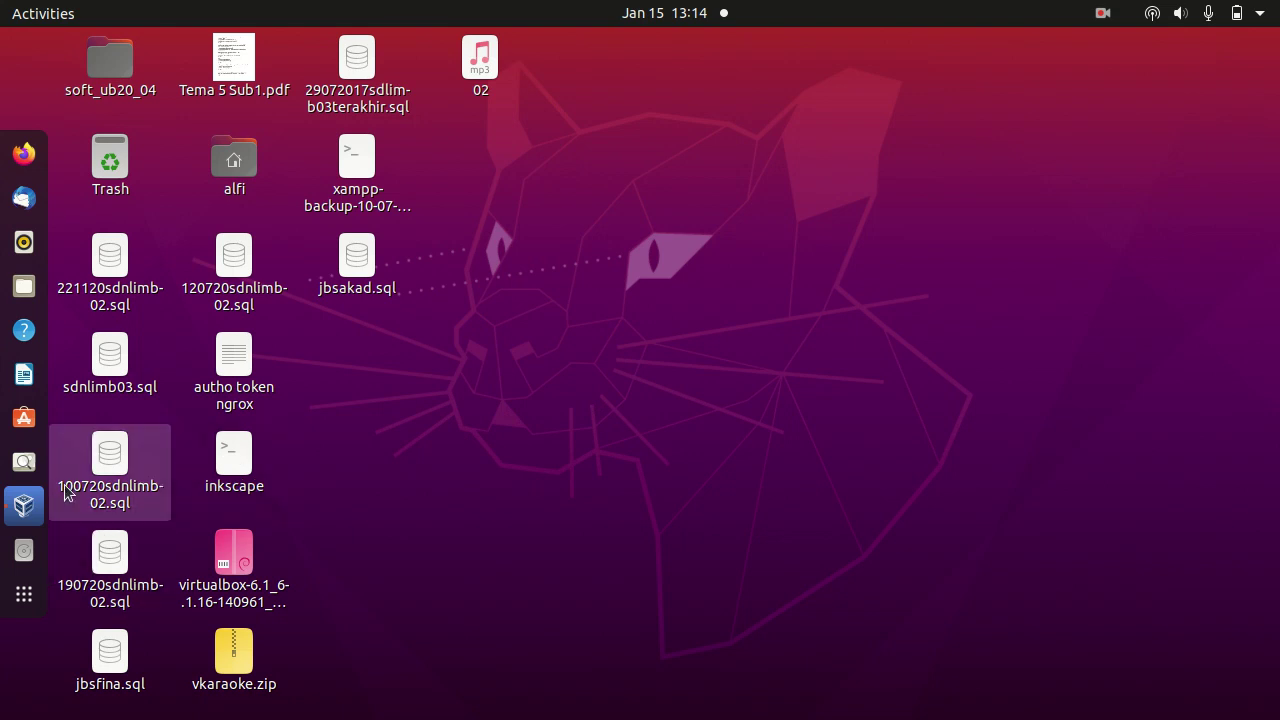
{"action": "left_click", "coordinate": [26, 285]}
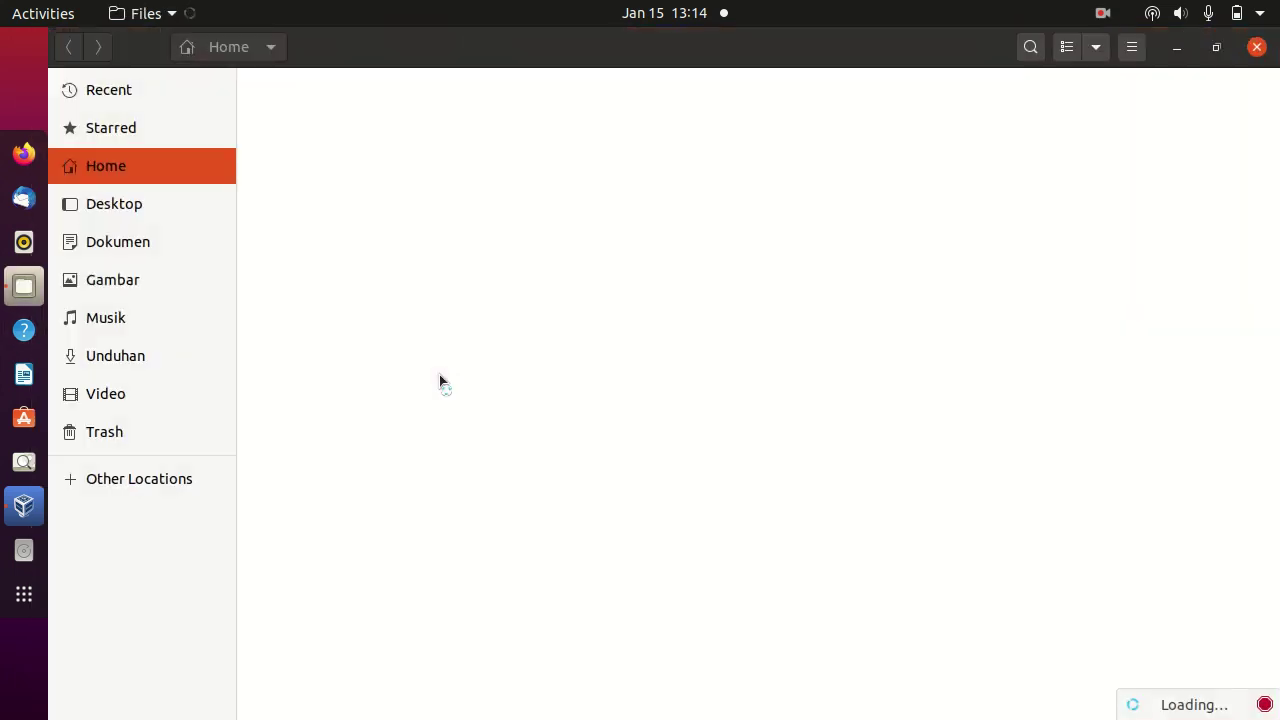
{"action": "left_click", "coordinate": [101, 480]}
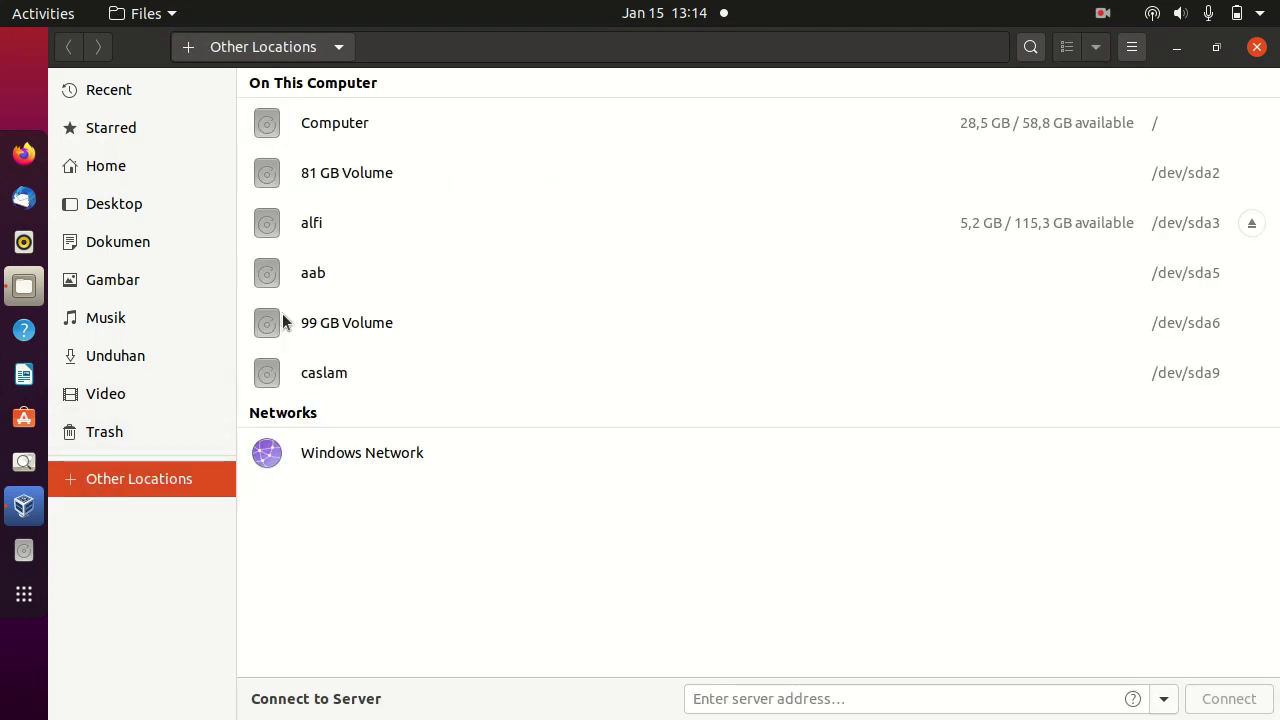
{"action": "left_click", "coordinate": [304, 230]}
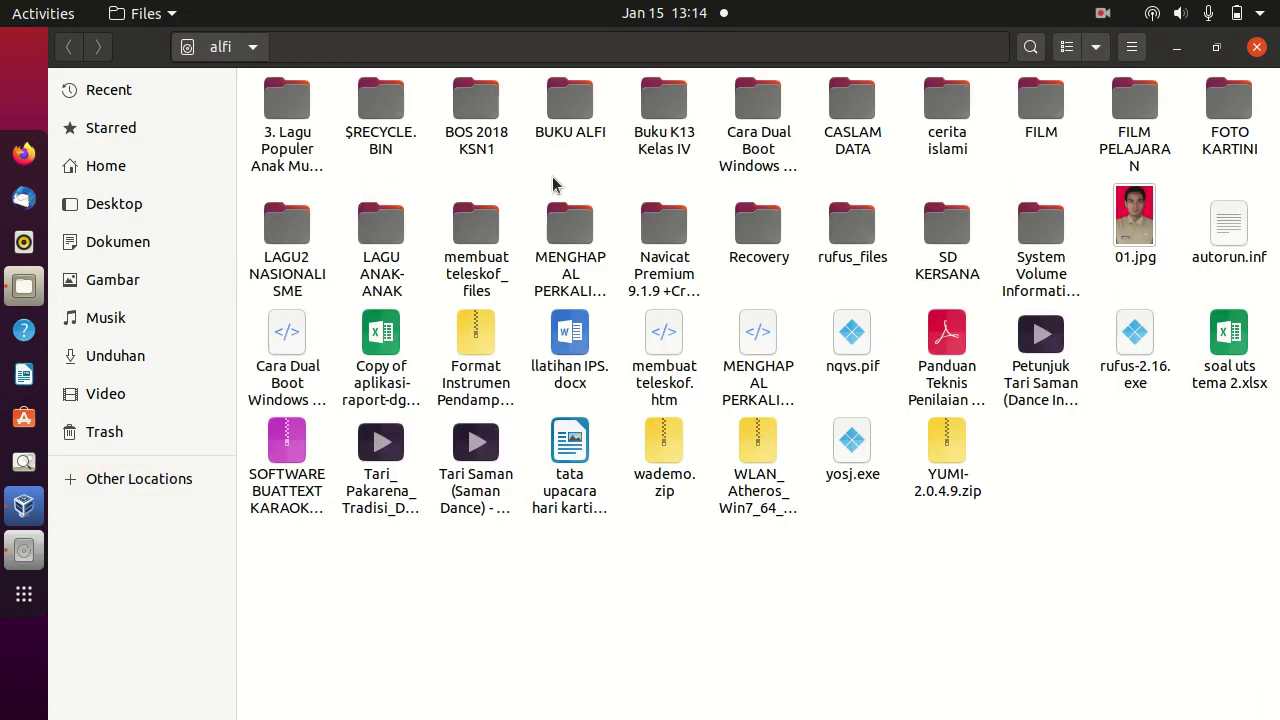
{"action": "double_click", "coordinate": [847, 105]}
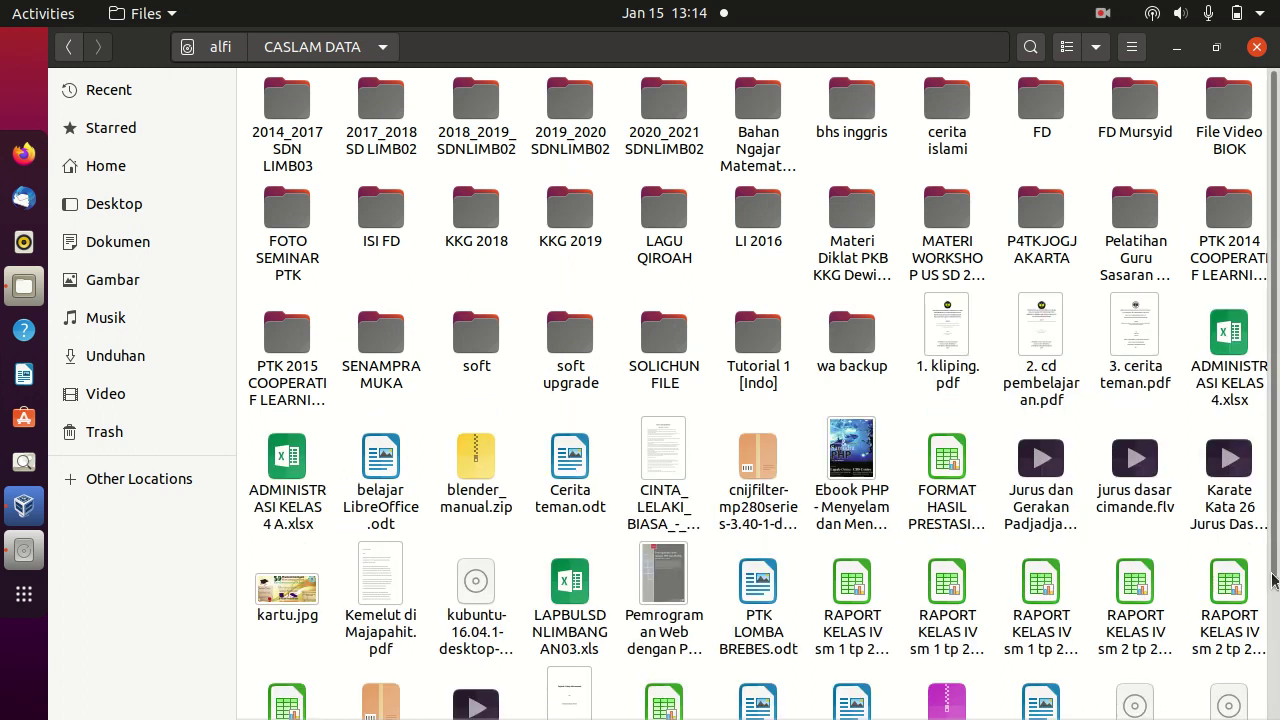
- Locate the Ultimate7_SP1.iso file in the CASLAM DATA folder, then close the file manager
{"action": "left_click", "coordinate": [1276, 617]}
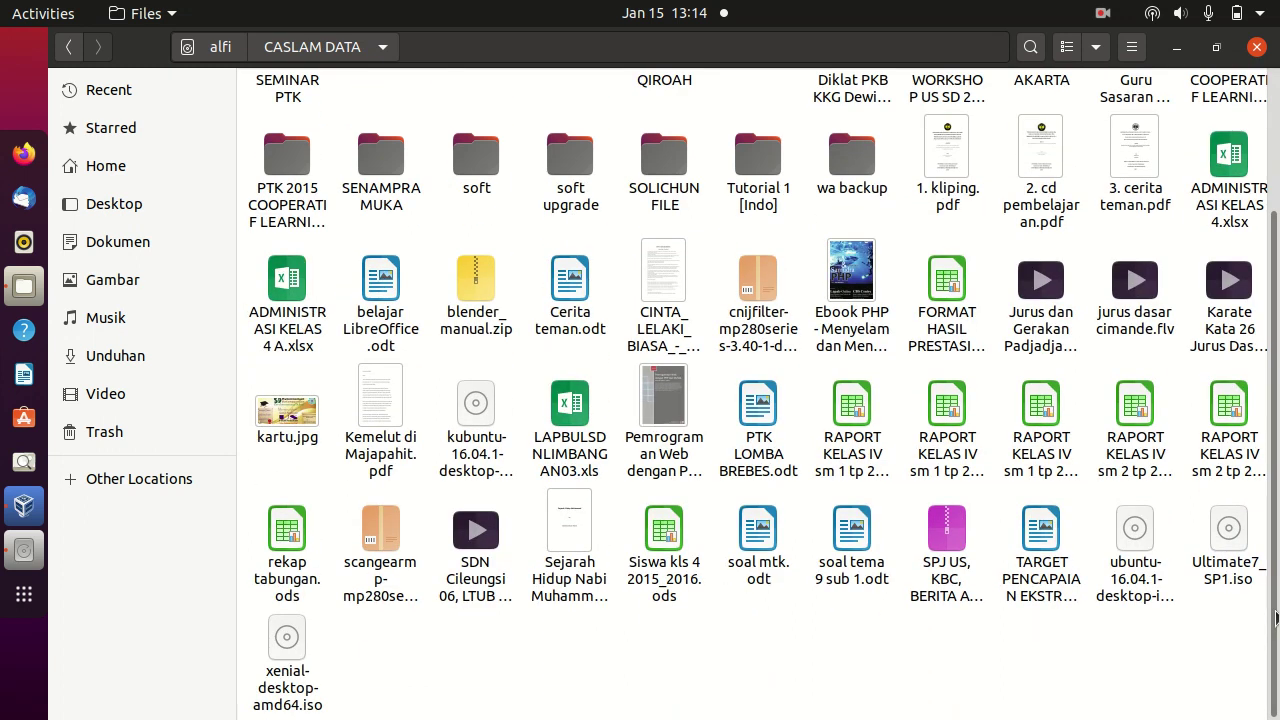
{"action": "left_click", "coordinate": [1227, 541]}
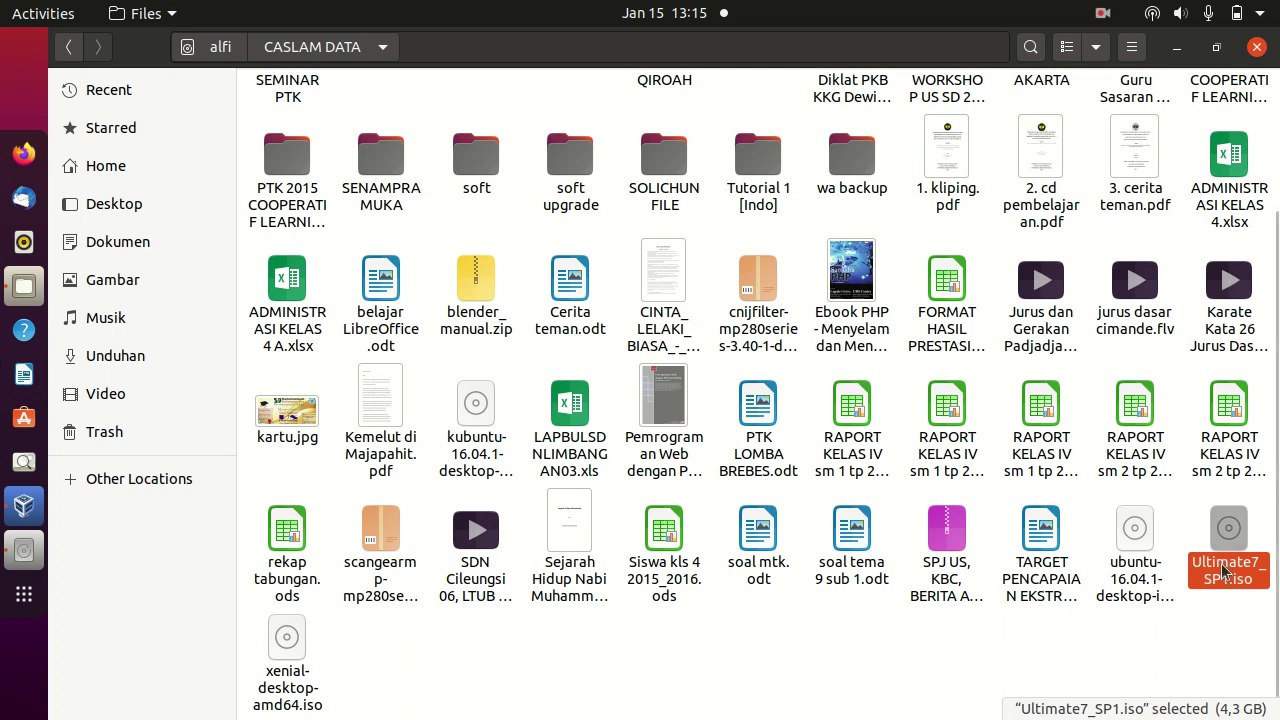
{"action": "left_click", "coordinate": [1194, 520]}
{"action": "left_click", "coordinate": [1220, 567]}
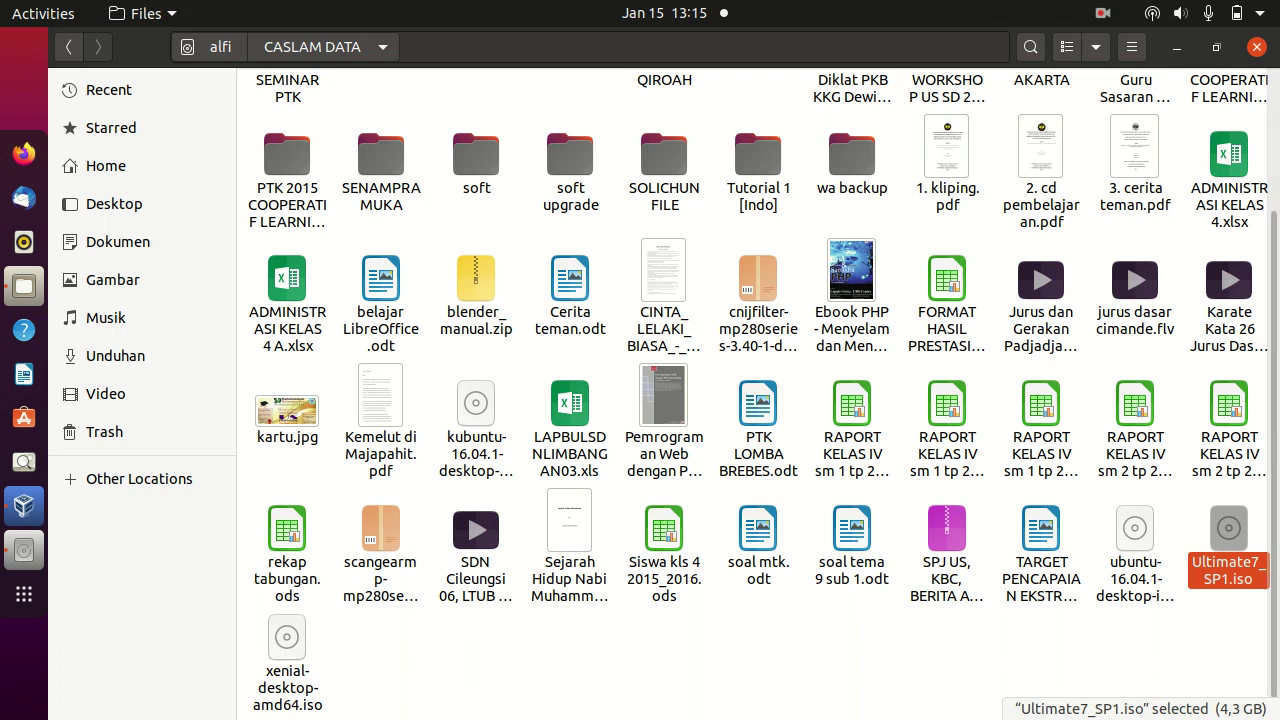
{"action": "scroll", "coordinate": [1275, 193], "scroll_direction": "up", "scroll_amount": 2}
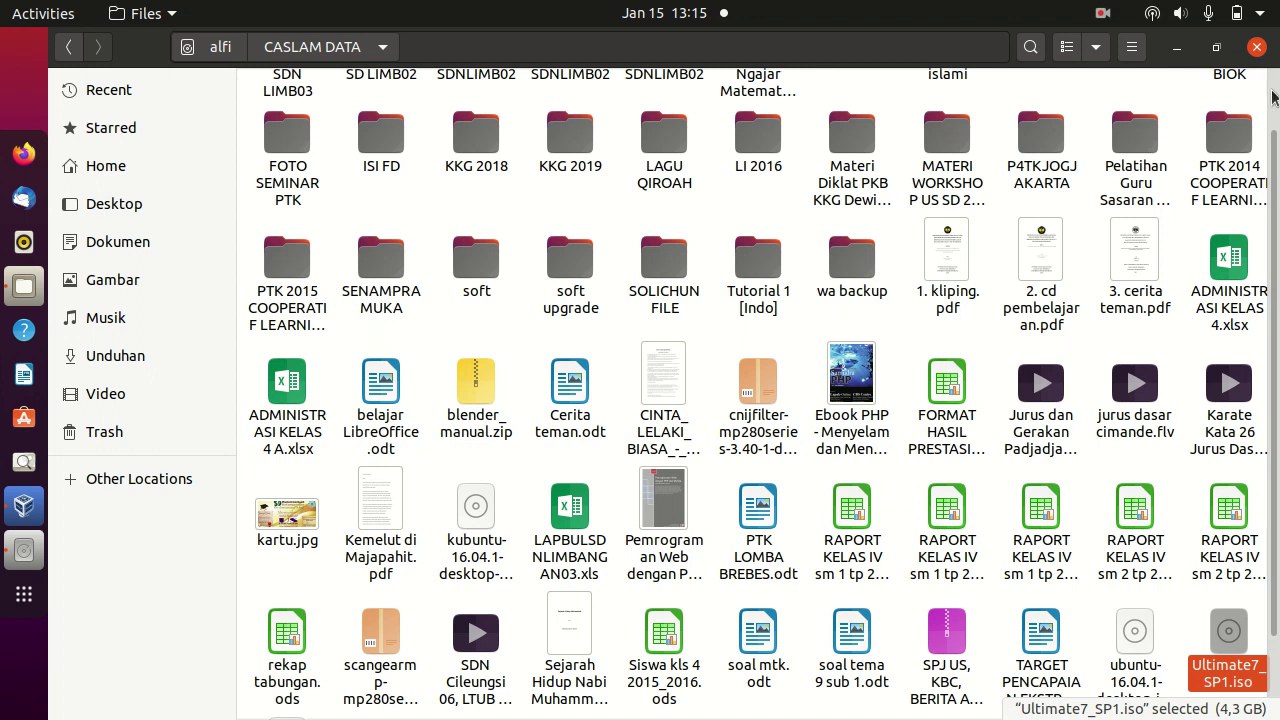
{"action": "left_click", "coordinate": [1257, 47]}
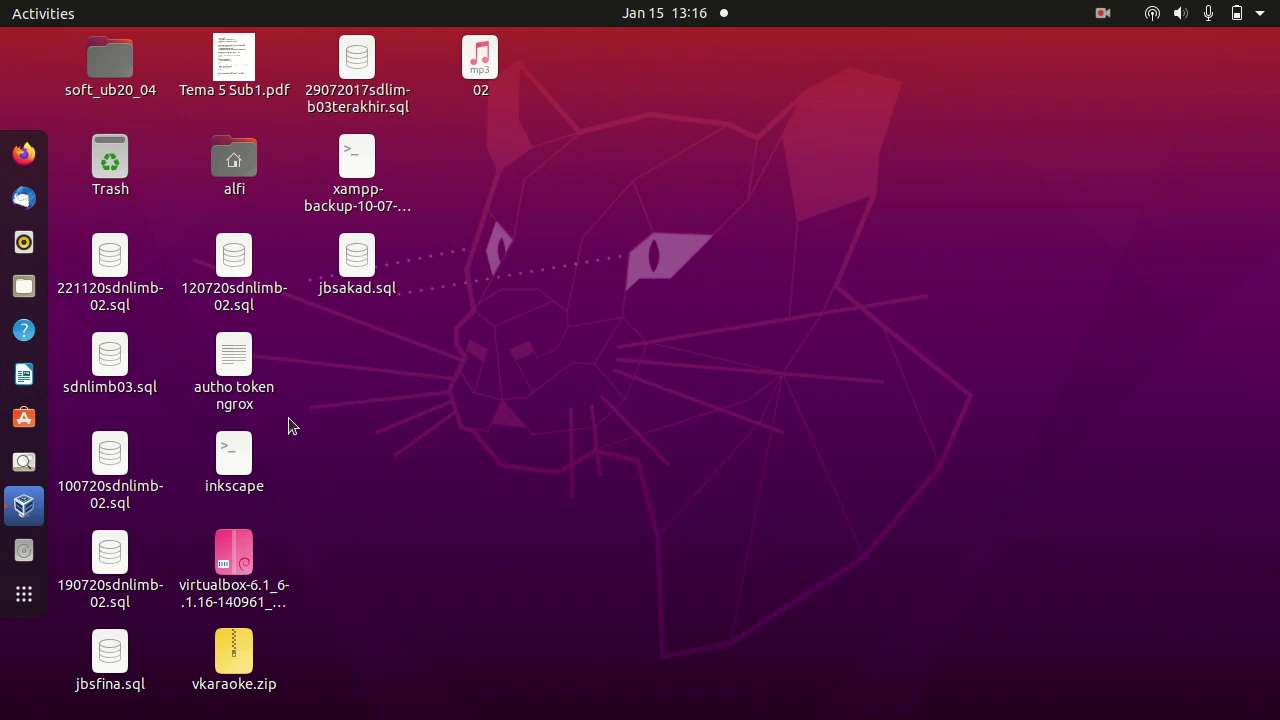
- Switch to Oracle VM VirtualBox and begin a new virtual machine named windows7 with the version Windows 7 (32-bit)
{"action": "left_click", "coordinate": [24, 506]}
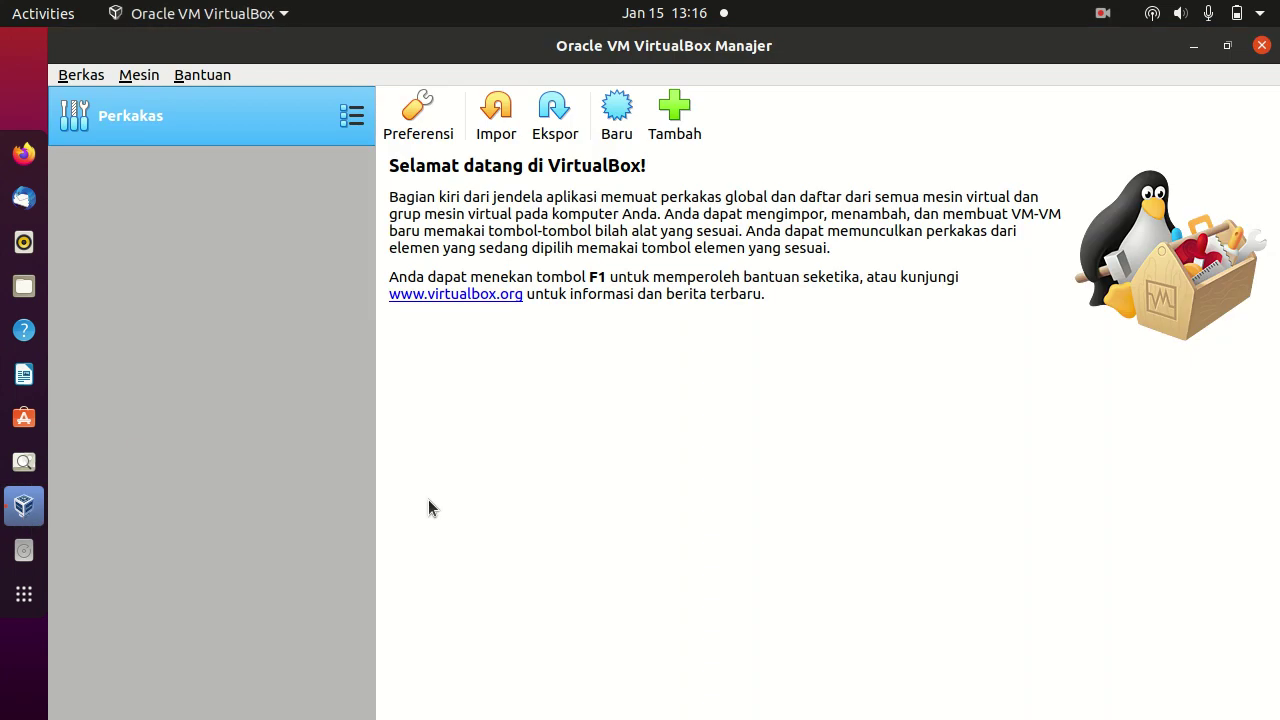
{"action": "left_click", "coordinate": [135, 76]}
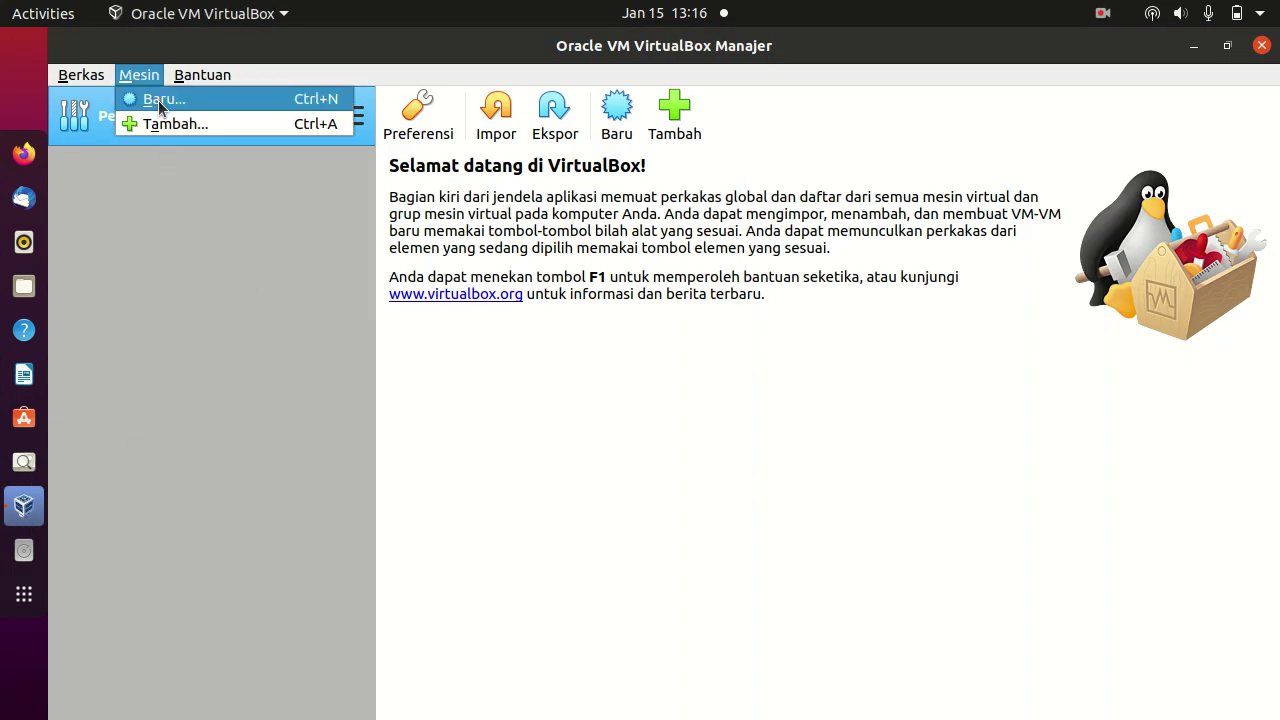
{"action": "left_click", "coordinate": [158, 100]}
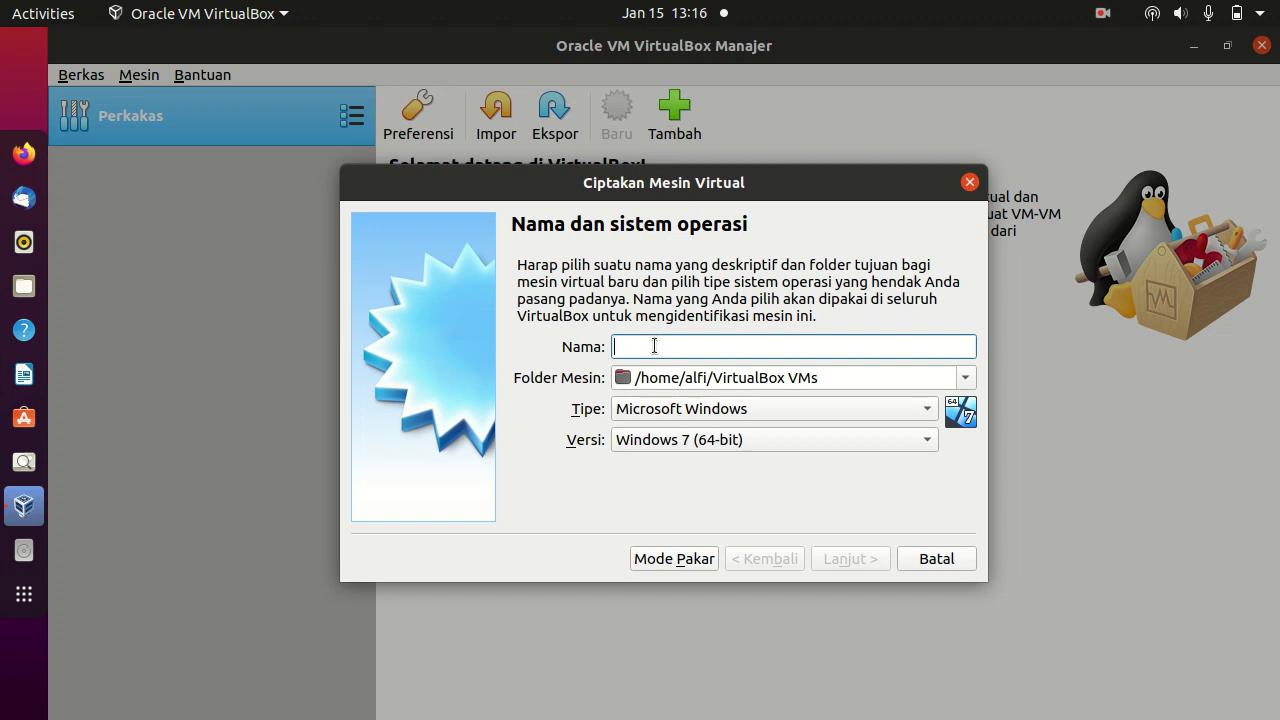
{"action": "type", "text": "window"}
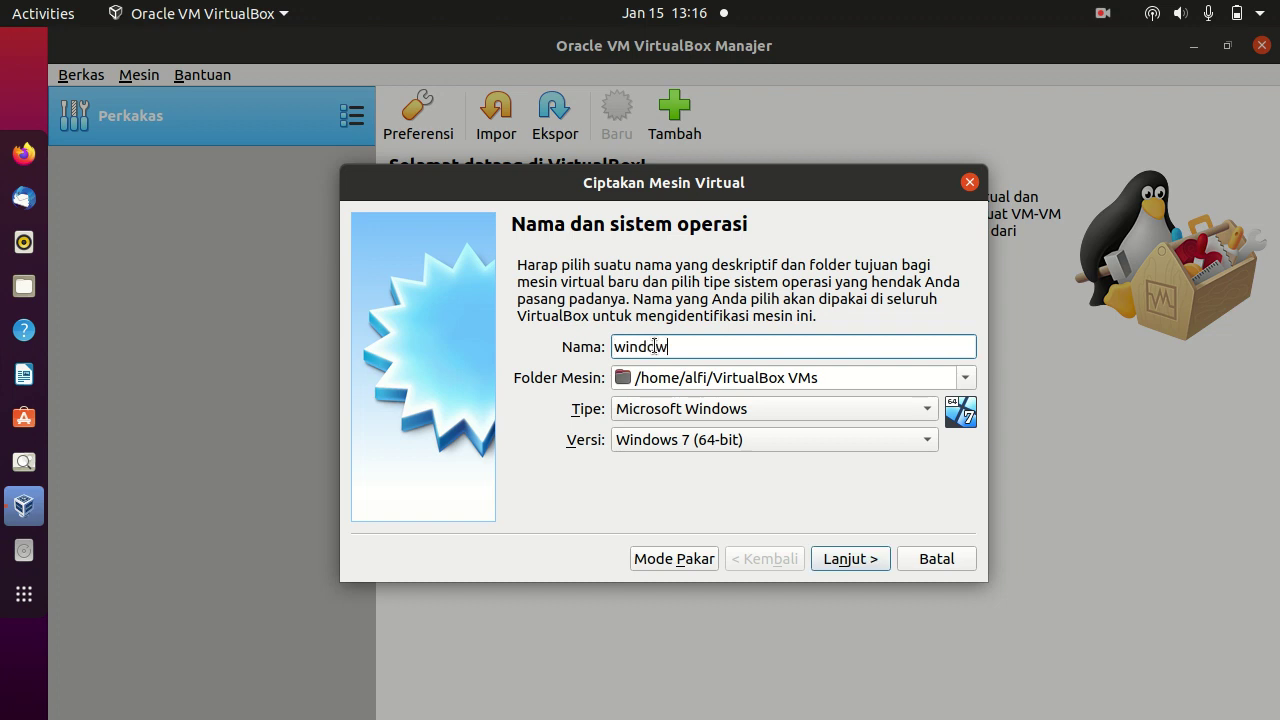
{"action": "type", "text": "s7"}
{"action": "left_click", "coordinate": [745, 442]}
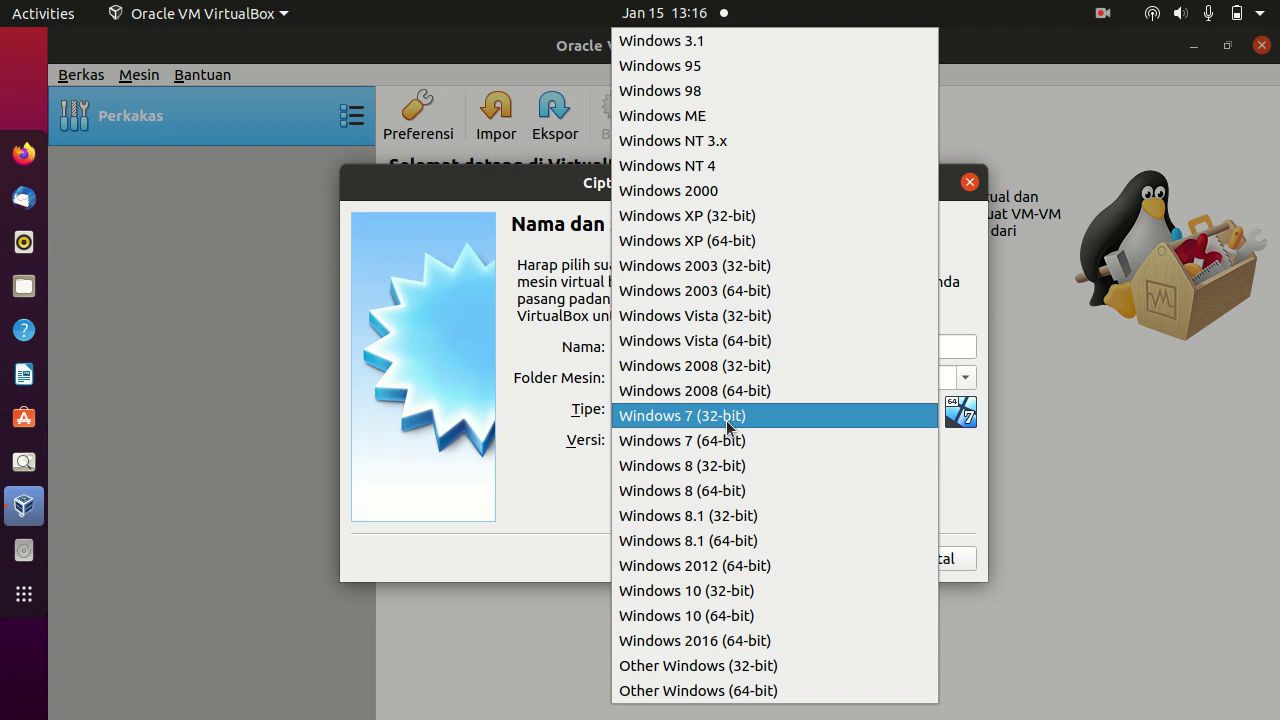
{"action": "left_click", "coordinate": [726, 420]}
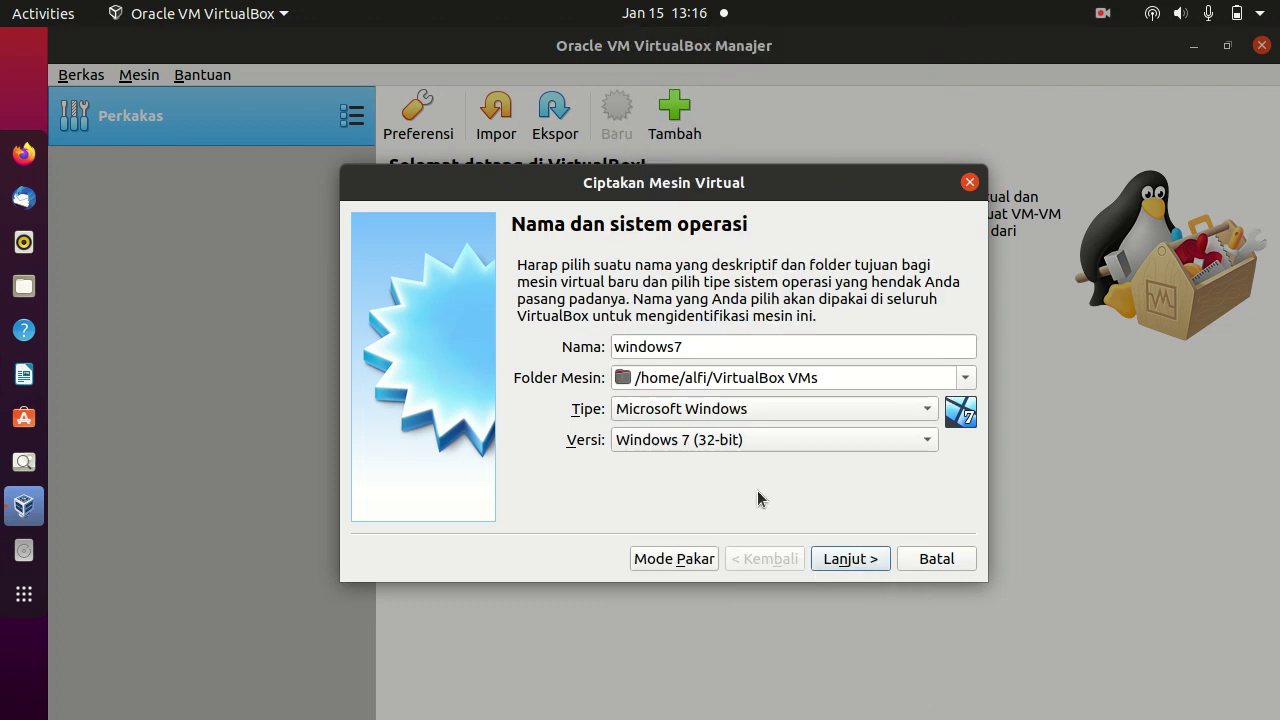
{"action": "left_click", "coordinate": [843, 560]}
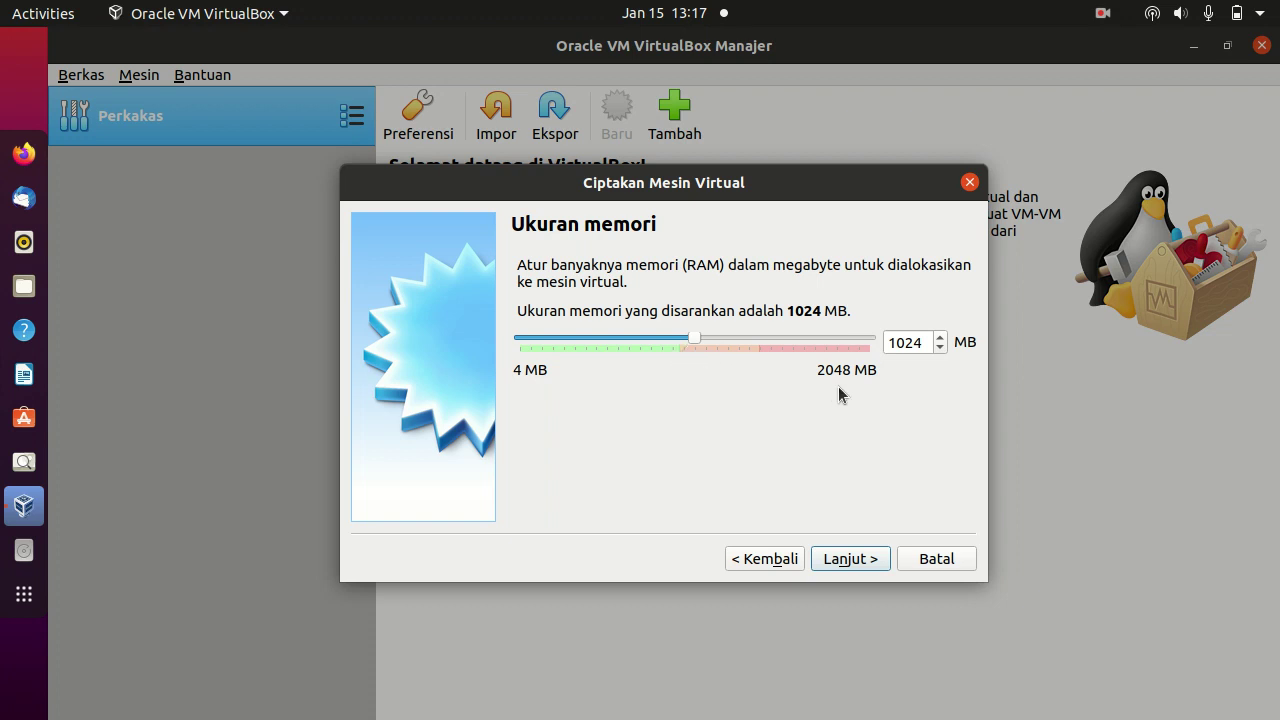
- Set the new virtual machine's memory size to 832 MB and continue to the hard disk options
{"action": "left_click", "coordinate": [669, 342]}
{"action": "left_click", "coordinate": [669, 340]}
{"action": "left_click_drag", "start_coordinate": [667, 342], "coordinate": [660, 340]}
{"action": "left_click", "coordinate": [849, 561]}
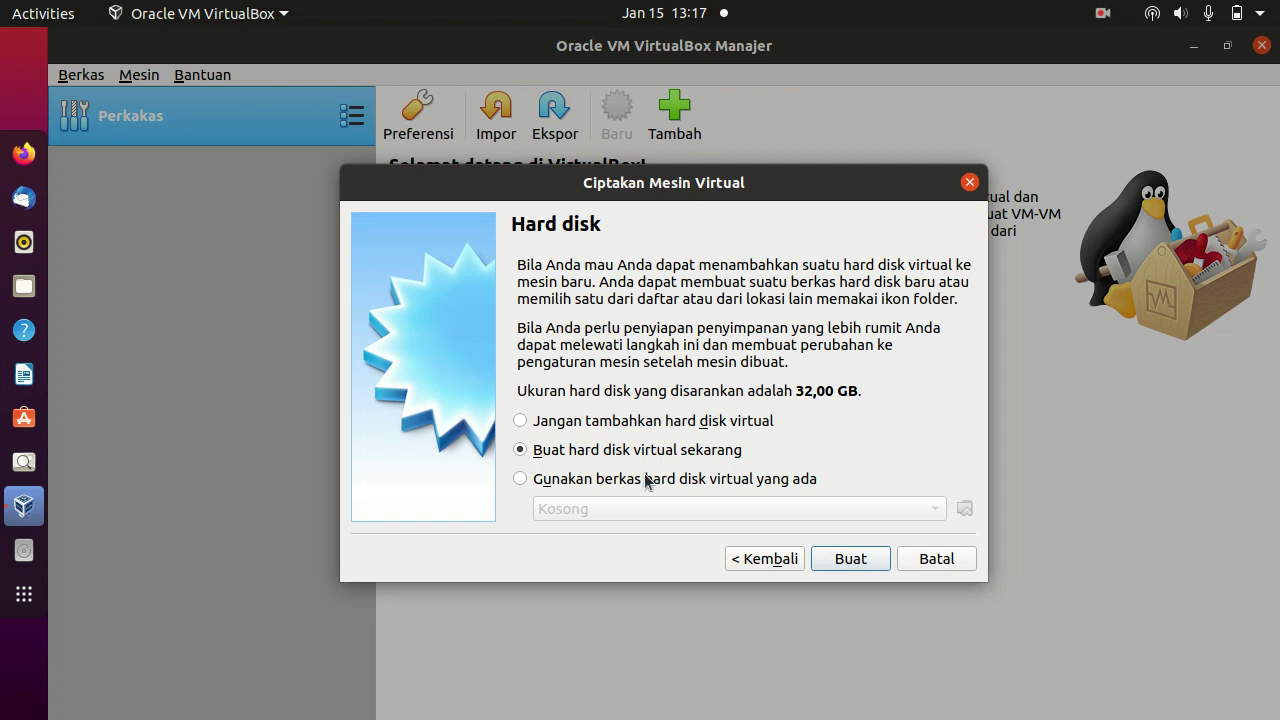
- Create a dynamically allocated 32,00 GB VDI virtual hard disk for the machine, keeping the suggested file location
{"action": "left_click", "coordinate": [843, 563]}
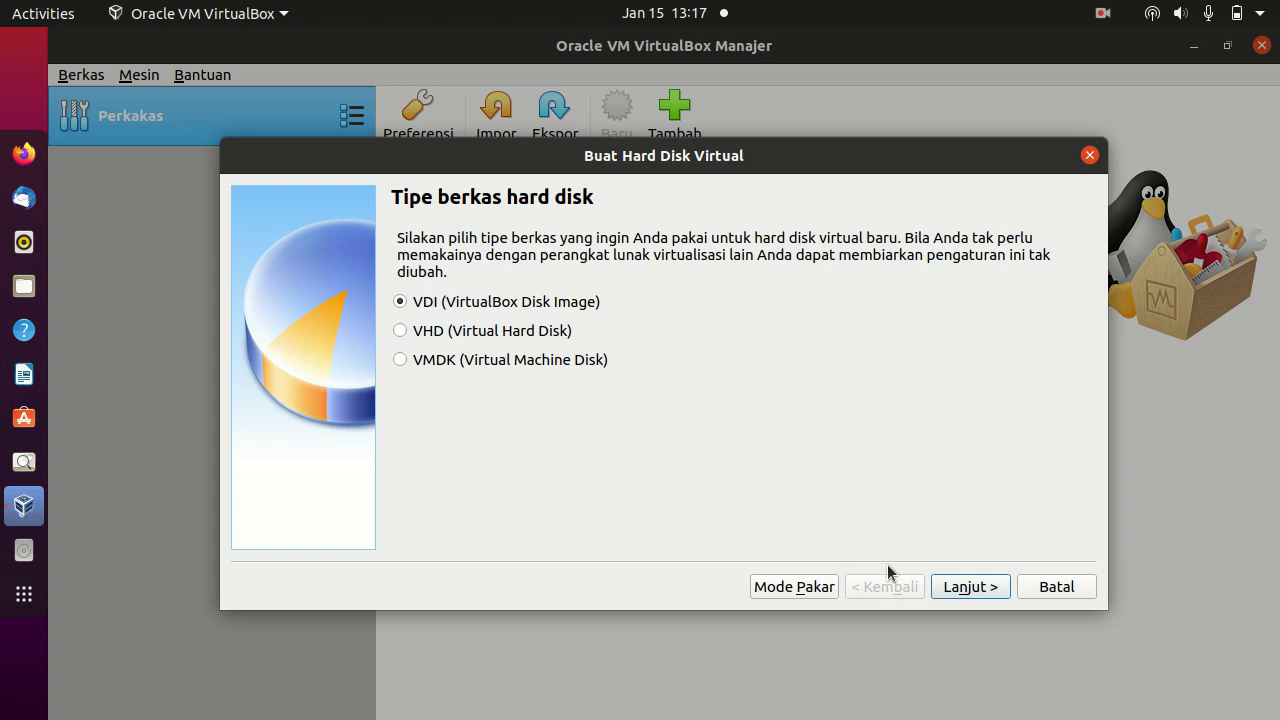
{"action": "left_click", "coordinate": [949, 588]}
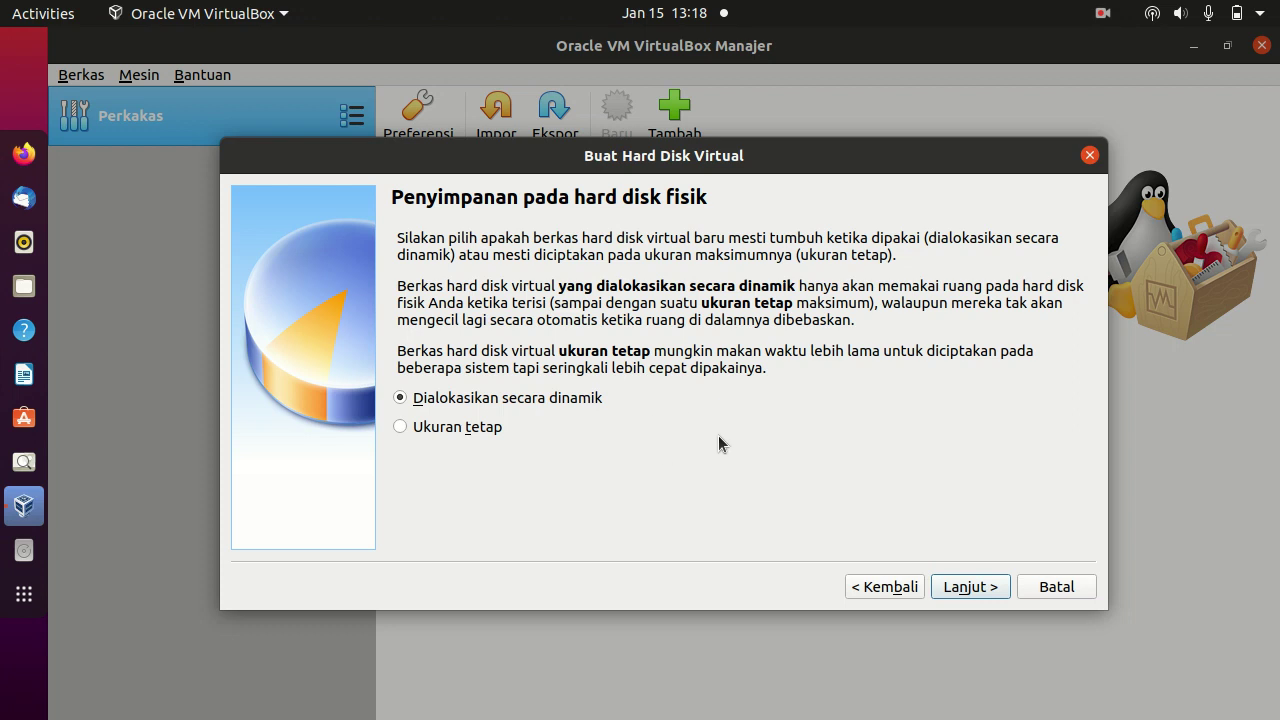
{"action": "left_click", "coordinate": [965, 592]}
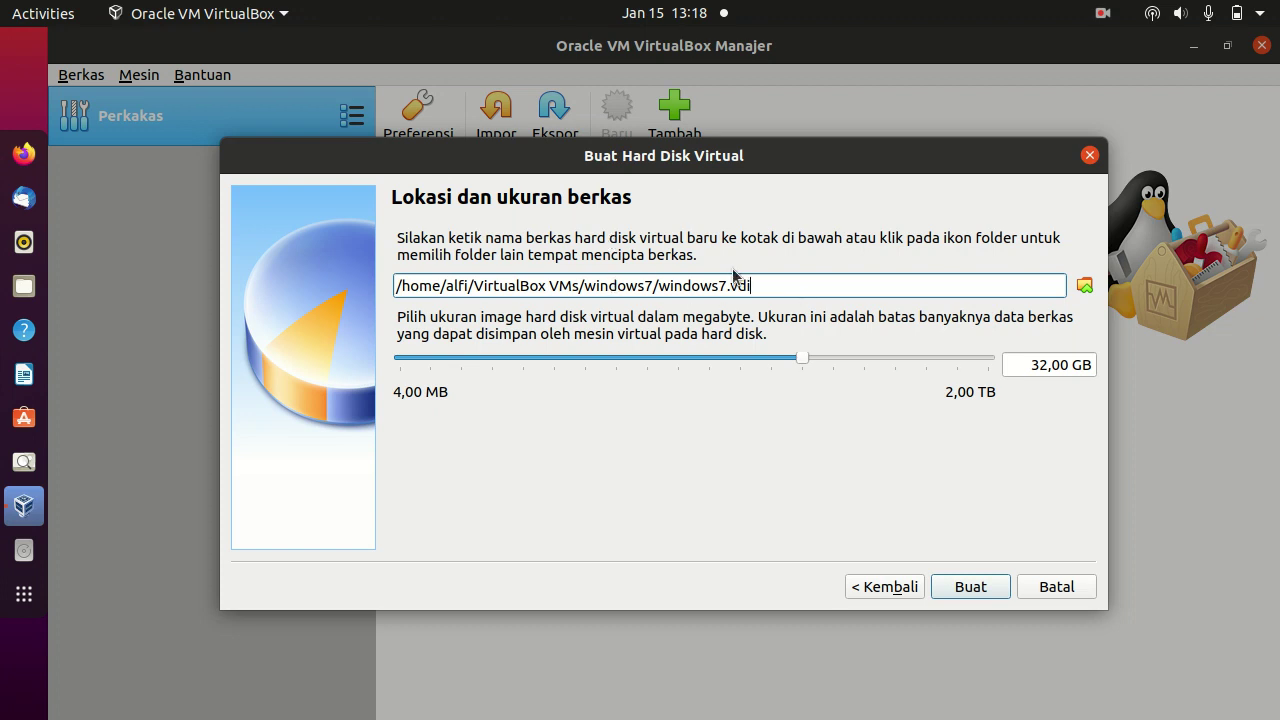
{"action": "left_click", "coordinate": [969, 587]}
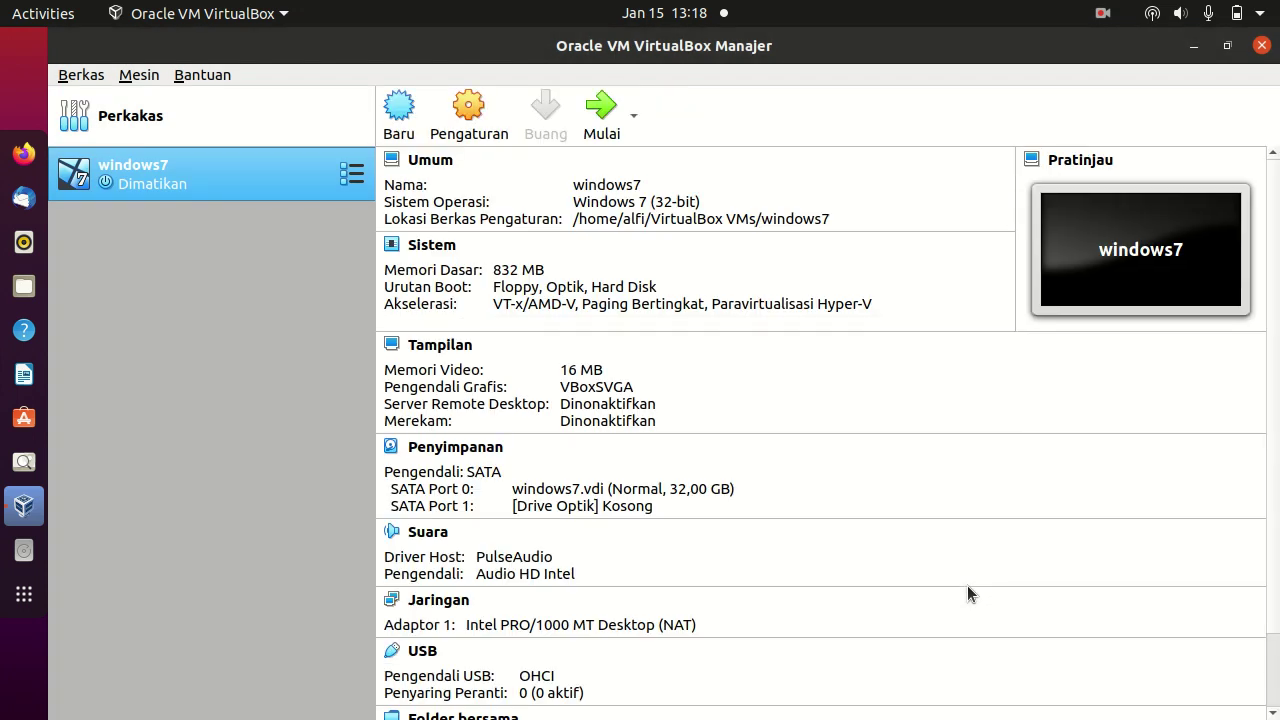
- Open the windows7 machine's settings and review its general advanced, description and disk encryption options
{"action": "left_click", "coordinate": [467, 121]}
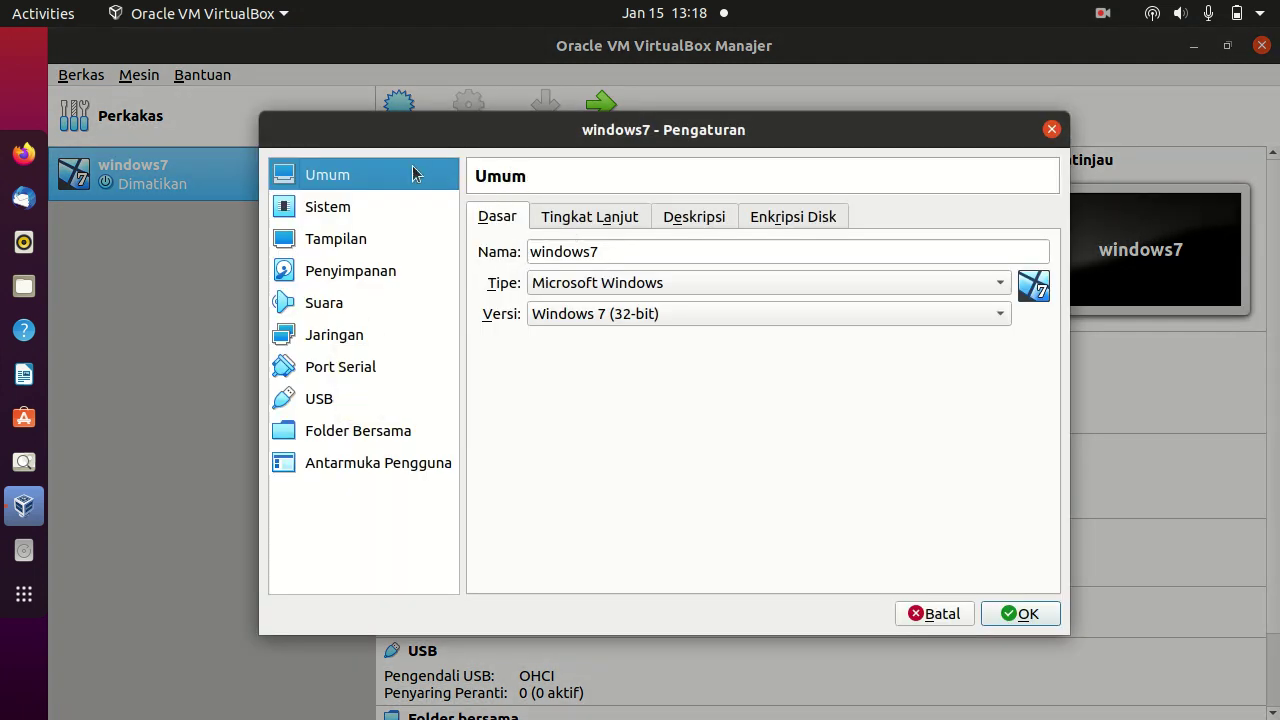
{"action": "left_click", "coordinate": [586, 222]}
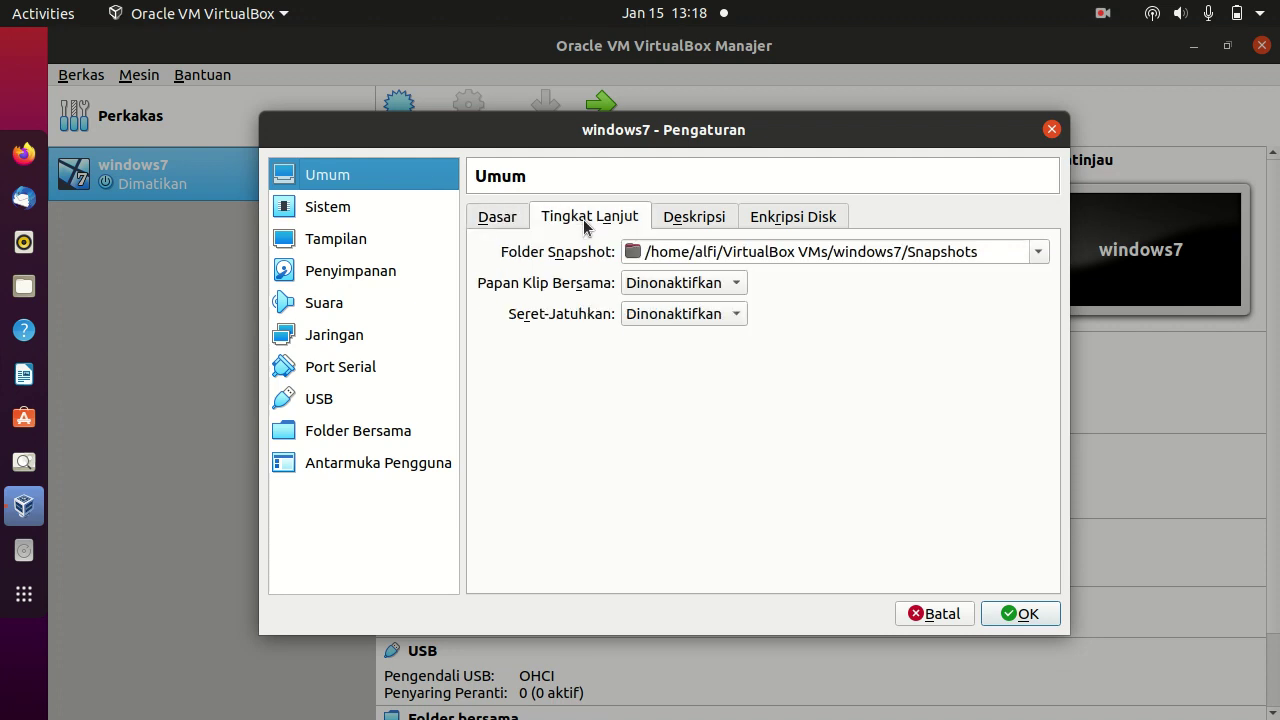
{"action": "left_click", "coordinate": [700, 221]}
{"action": "left_click", "coordinate": [758, 219]}
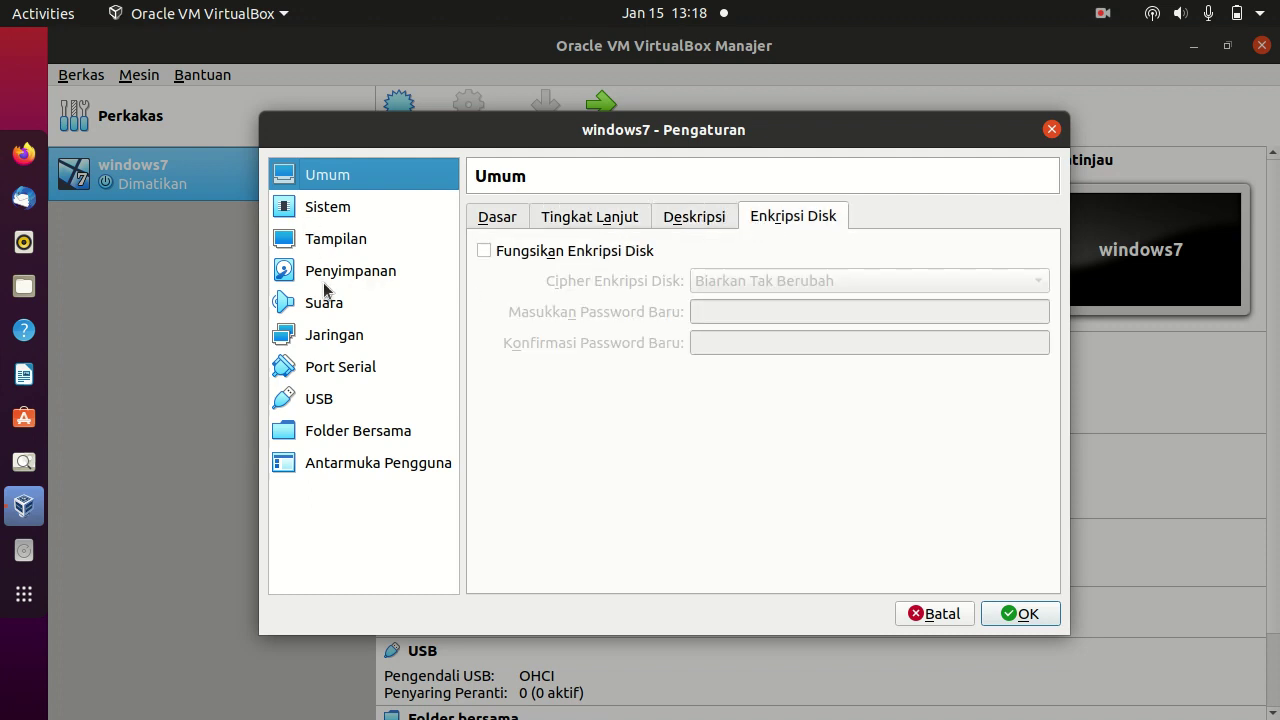
- Attach network Adaptor 1 to Adaptor Ter-bridge using wlp2s0, expand its advanced options and save the machine settings
{"action": "left_click", "coordinate": [335, 345]}
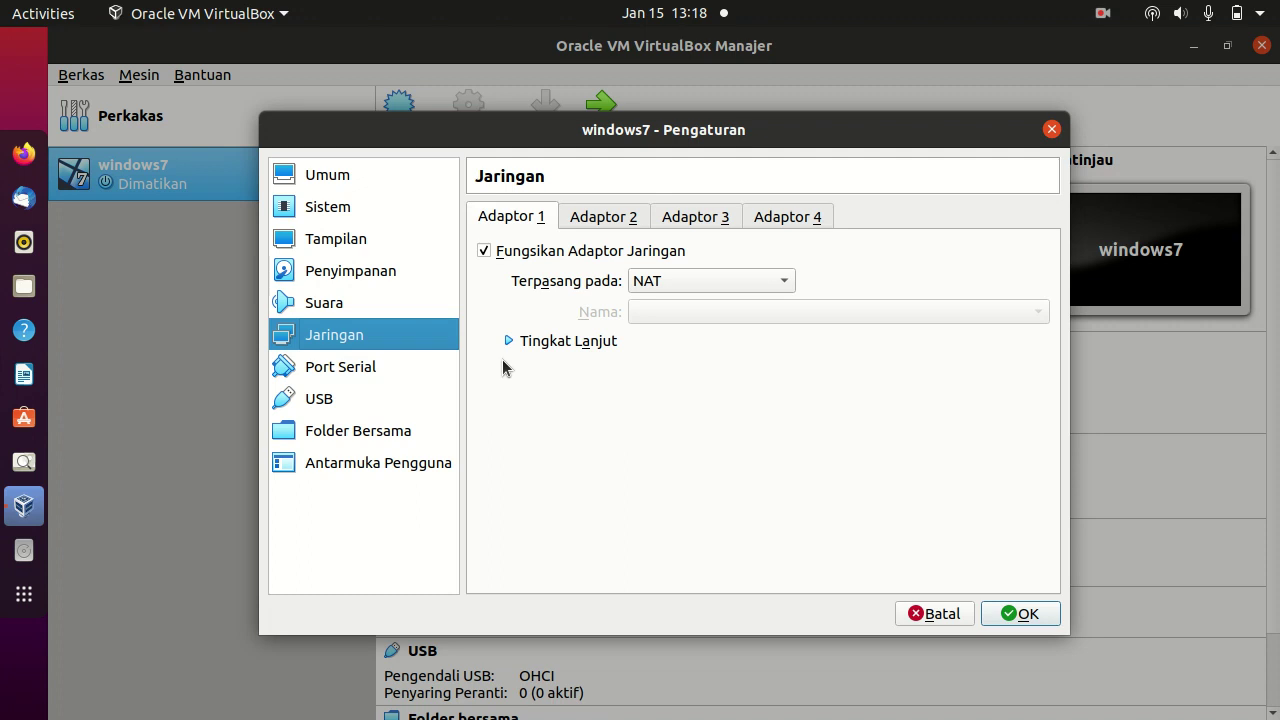
{"action": "left_click", "coordinate": [671, 279]}
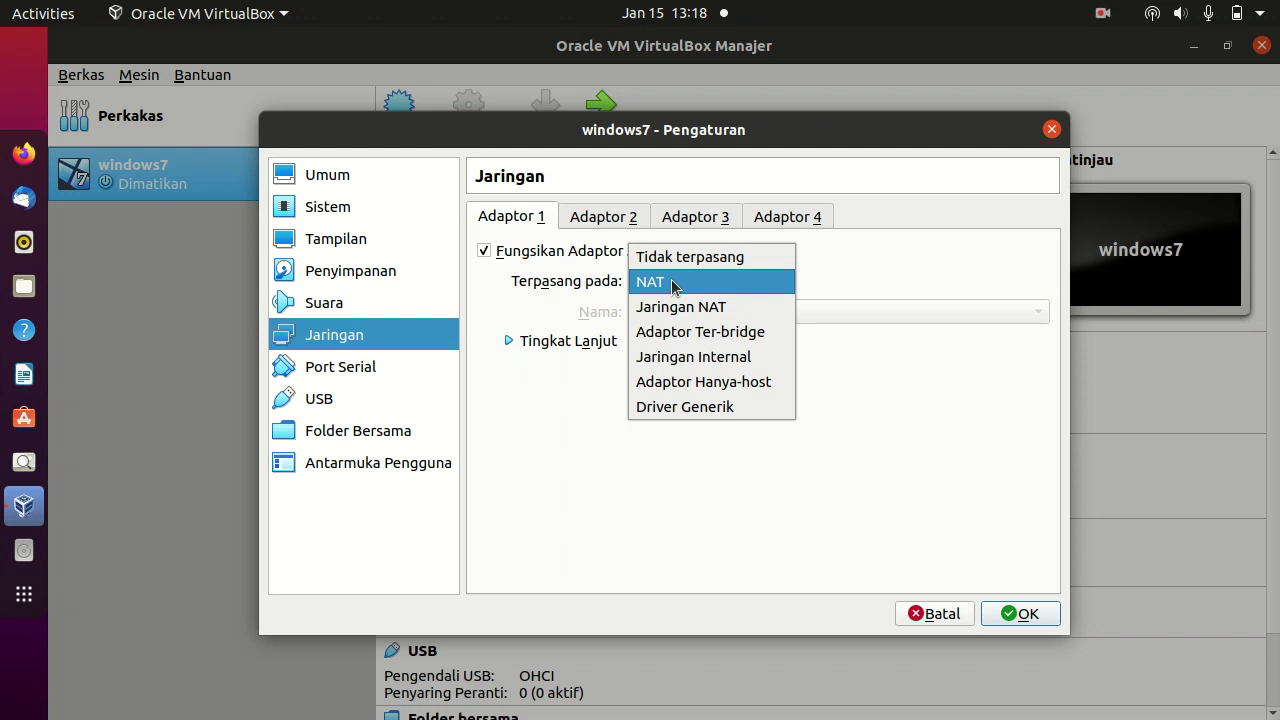
{"action": "left_click", "coordinate": [705, 332]}
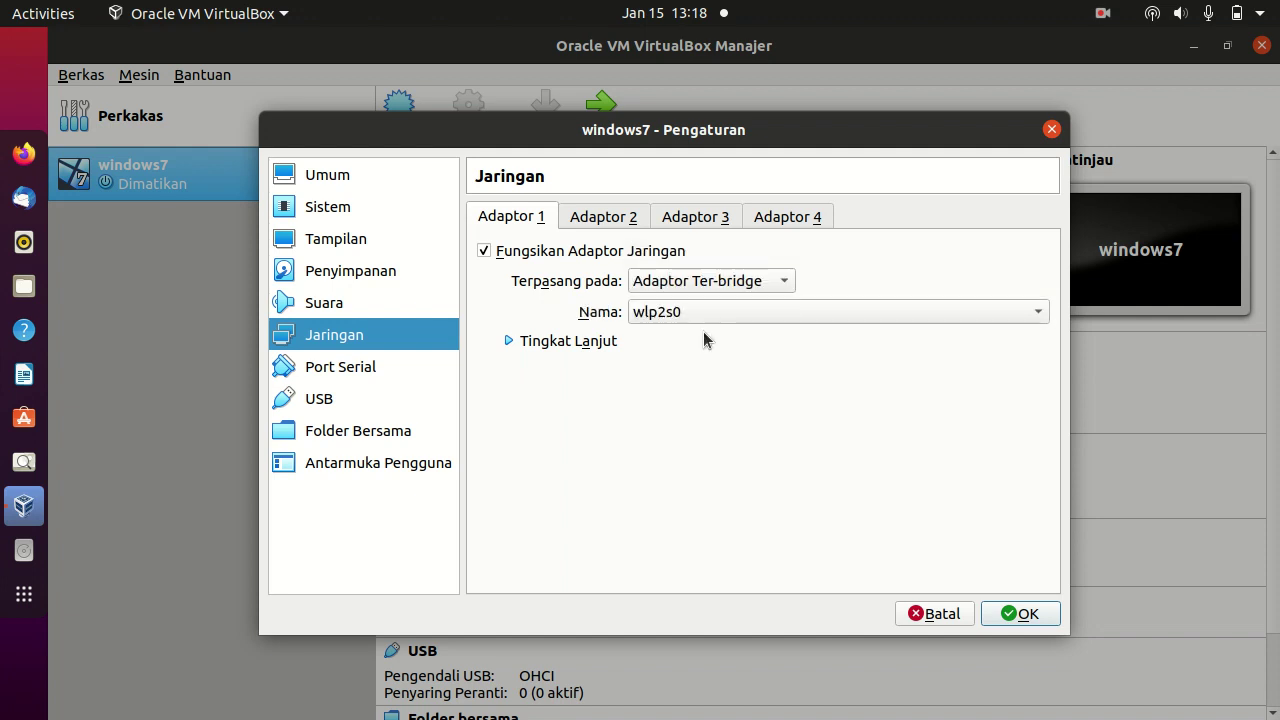
{"action": "left_click", "coordinate": [728, 313]}
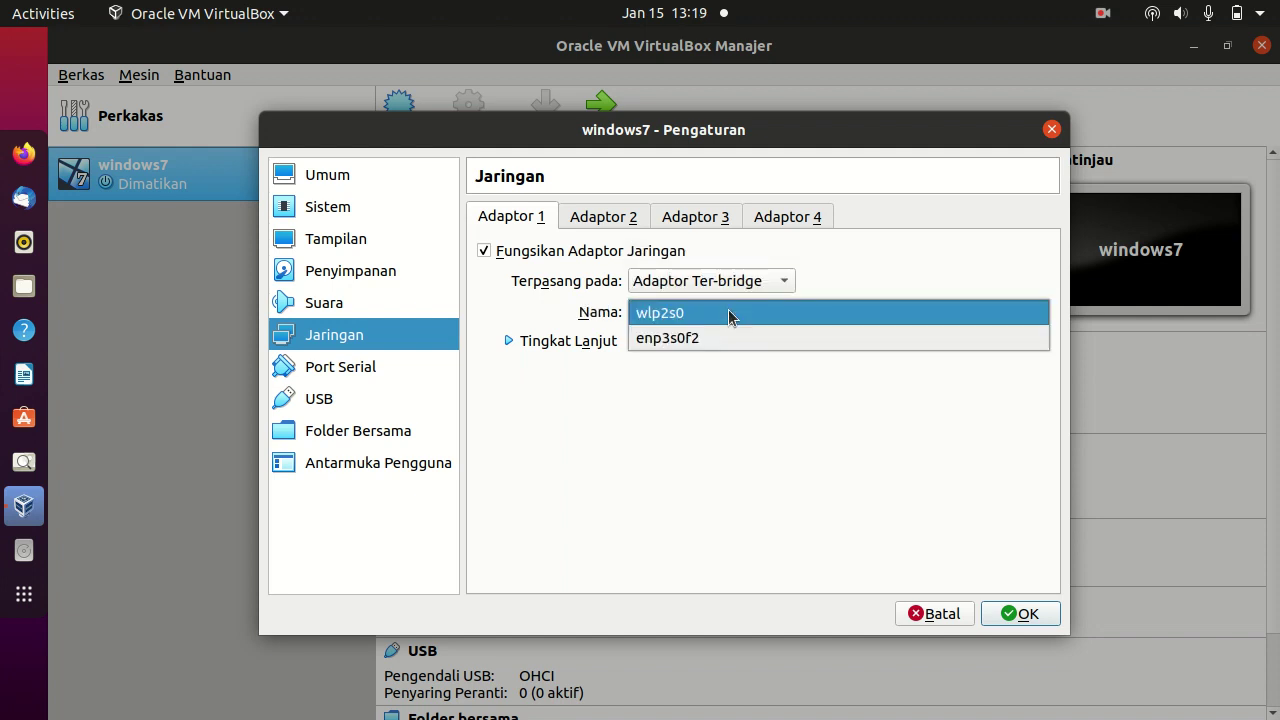
{"action": "left_click", "coordinate": [697, 313]}
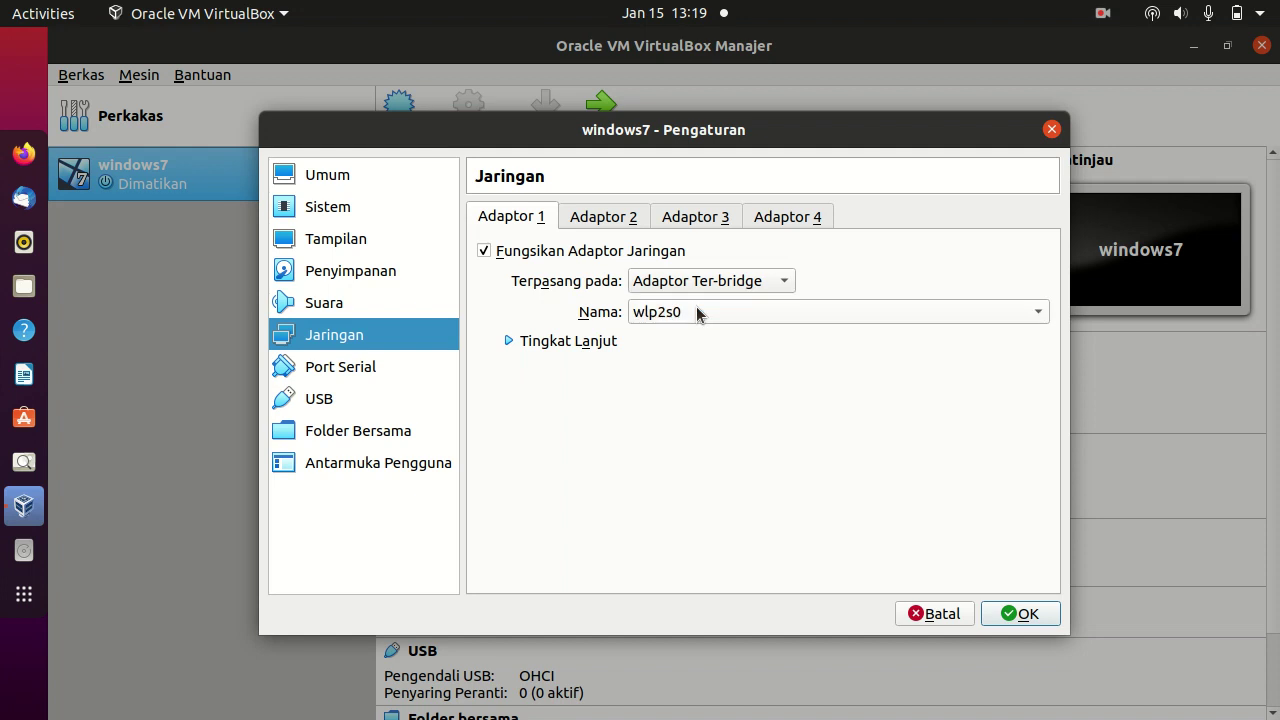
{"action": "left_click", "coordinate": [516, 340]}
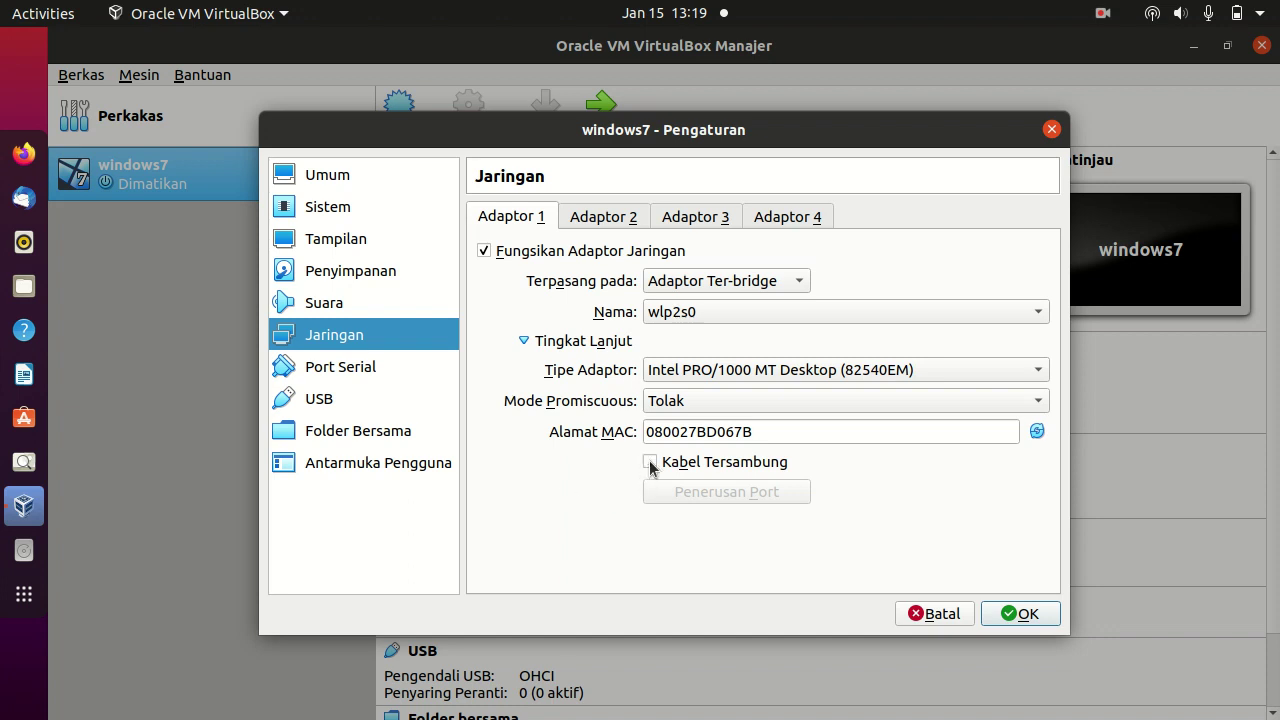
{"action": "left_click", "coordinate": [1021, 614]}
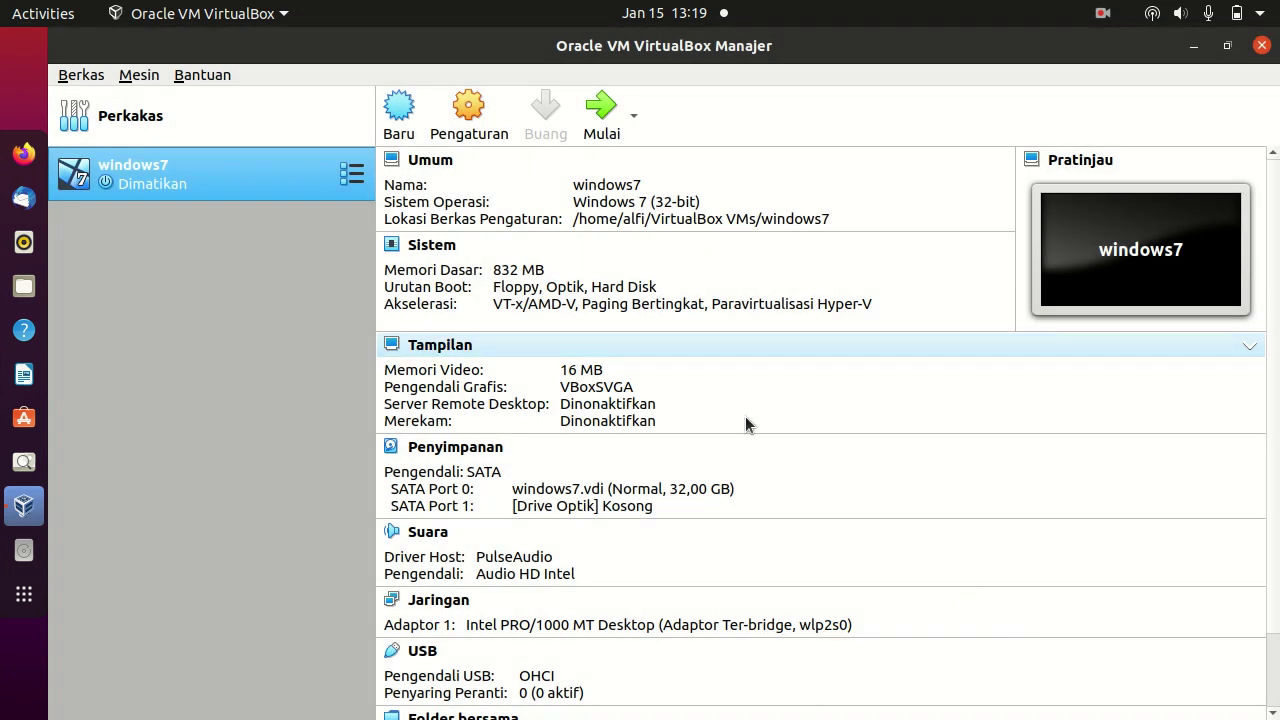
- Launch the windows7 machine and choose Ultimate7_SP1.iso from the CASLAM DATA folder as its startup disk
{"action": "left_click", "coordinate": [596, 125]}
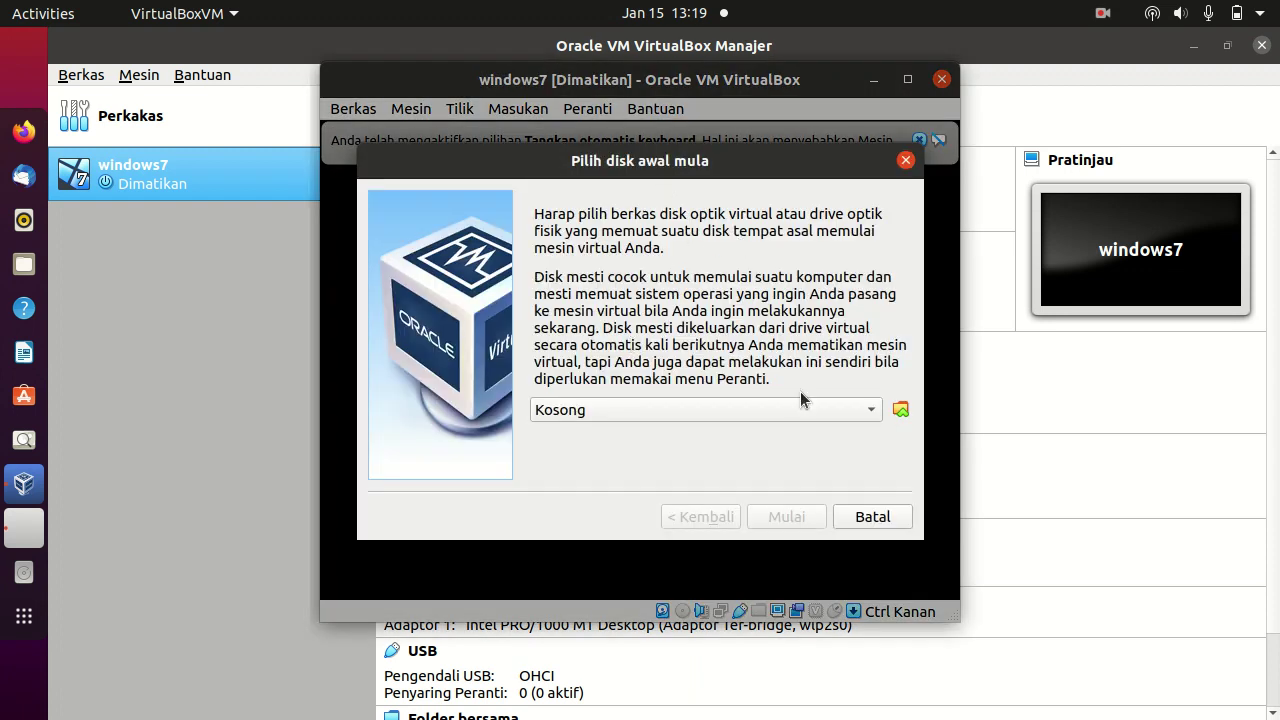
{"action": "left_click", "coordinate": [850, 416]}
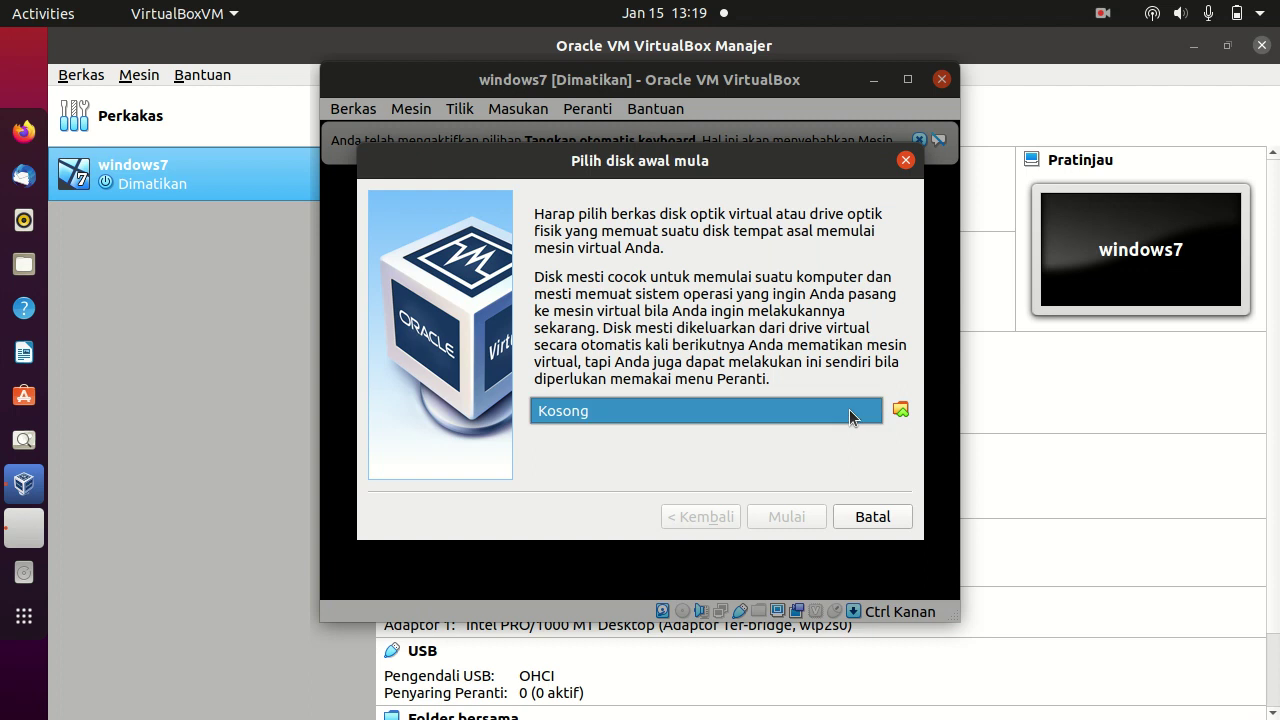
{"action": "left_click", "coordinate": [850, 416]}
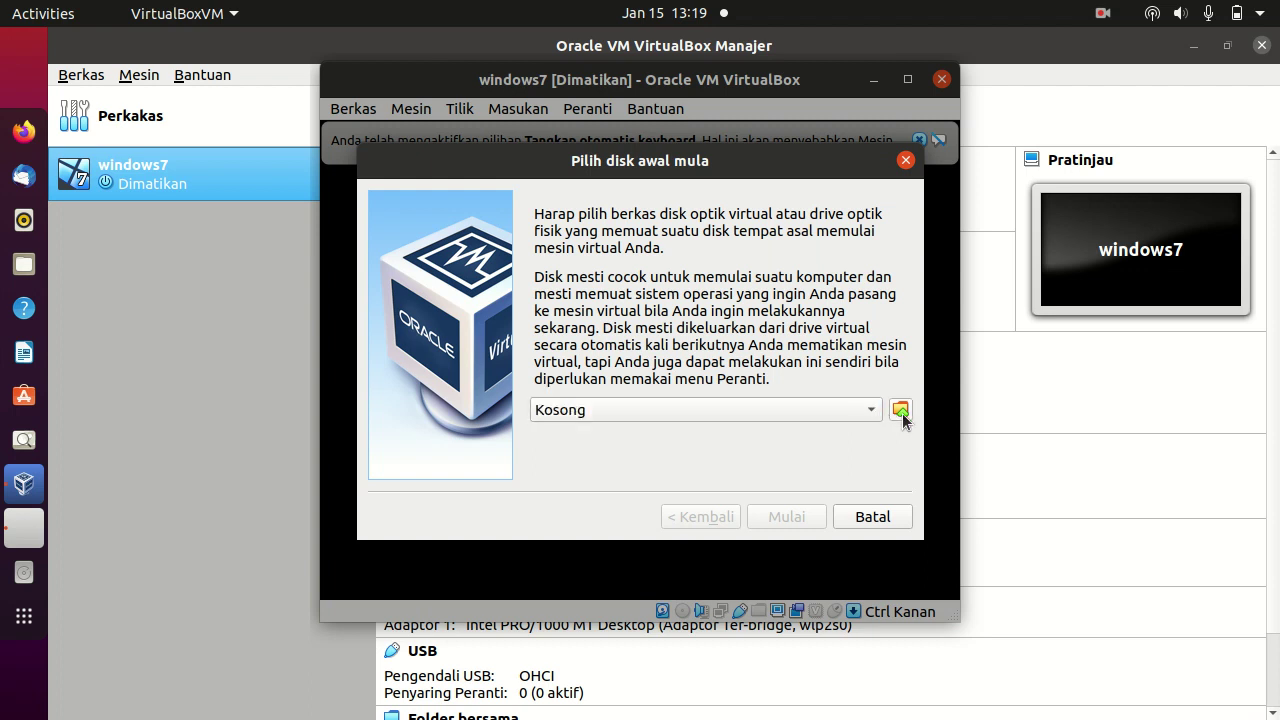
{"action": "left_click", "coordinate": [902, 414]}
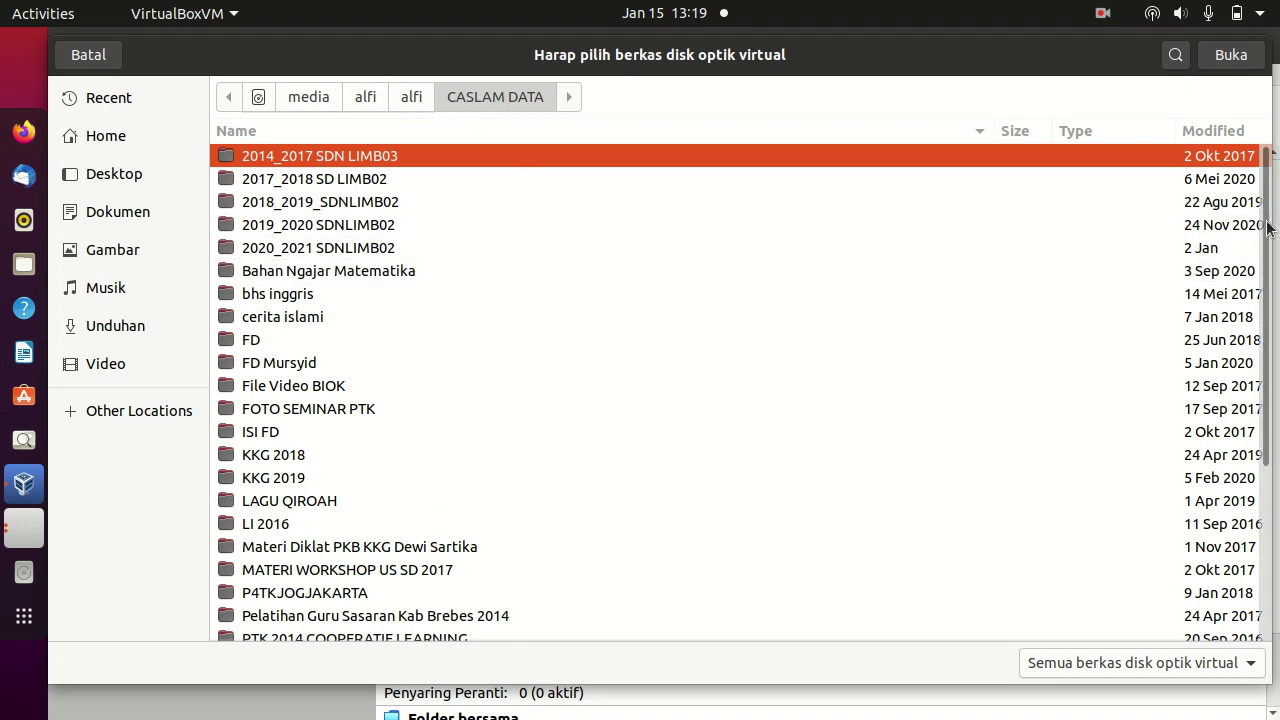
{"action": "scroll", "coordinate": [1267, 228], "scroll_direction": "down", "scroll_amount": 5}
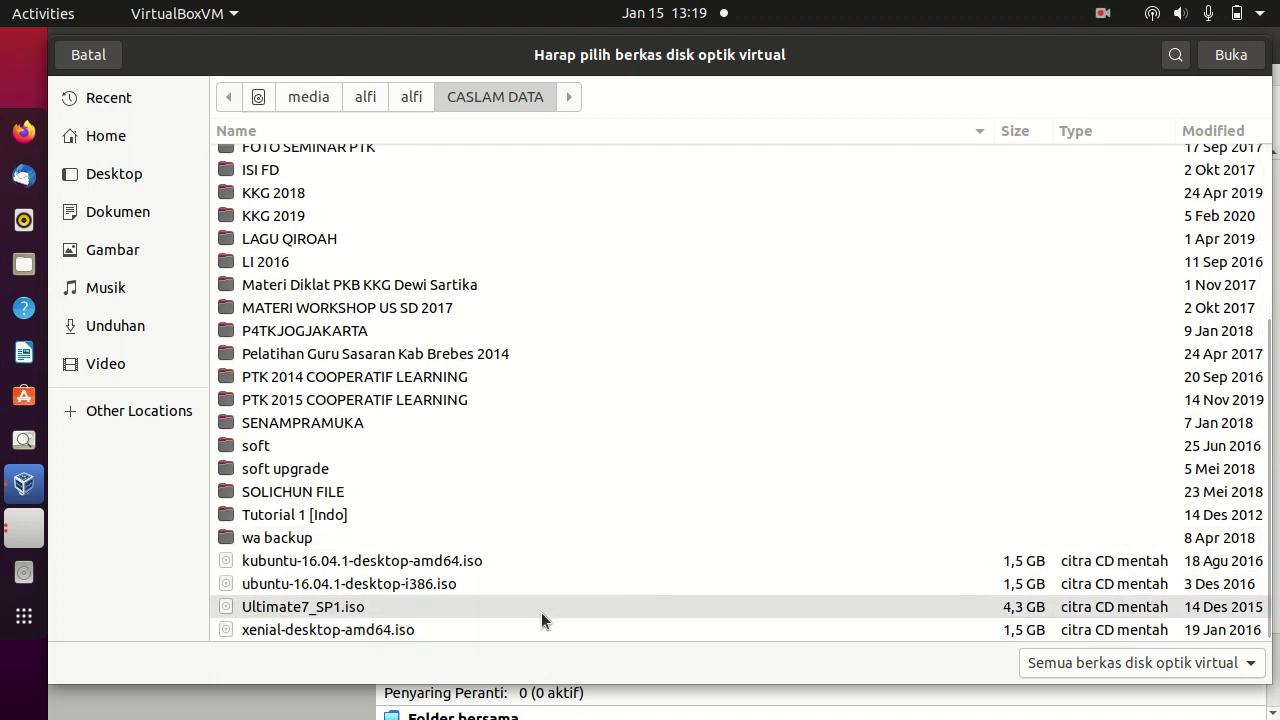
{"action": "left_click", "coordinate": [343, 610]}
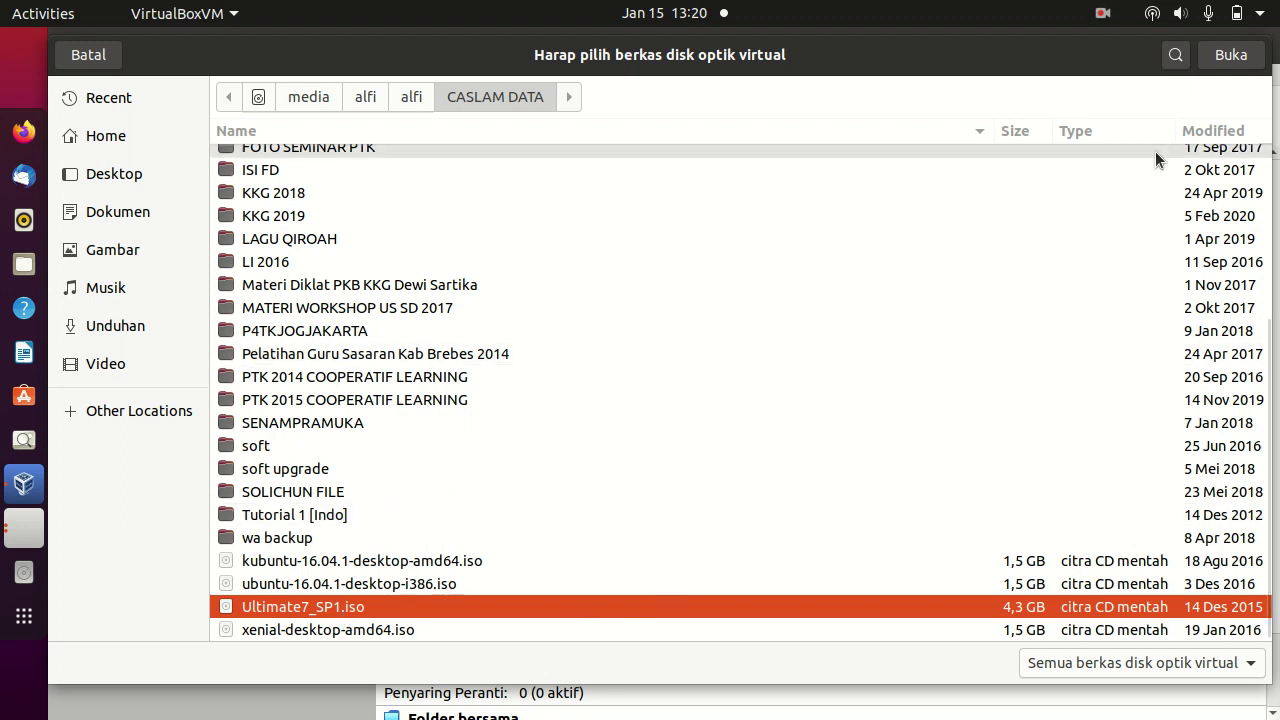
{"action": "left_click", "coordinate": [1232, 55]}
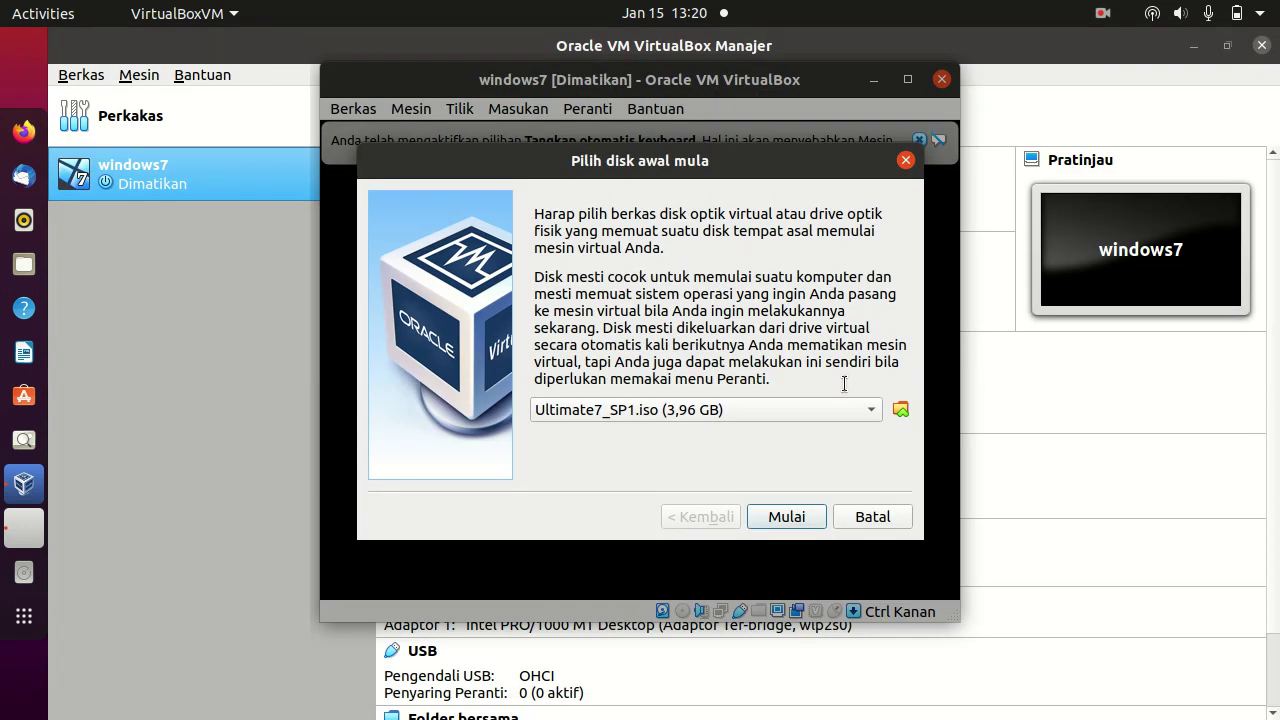
- Boot the machine from the selected disk and maximize its window, dismissing the keyboard-capture notice
{"action": "left_click", "coordinate": [774, 516]}
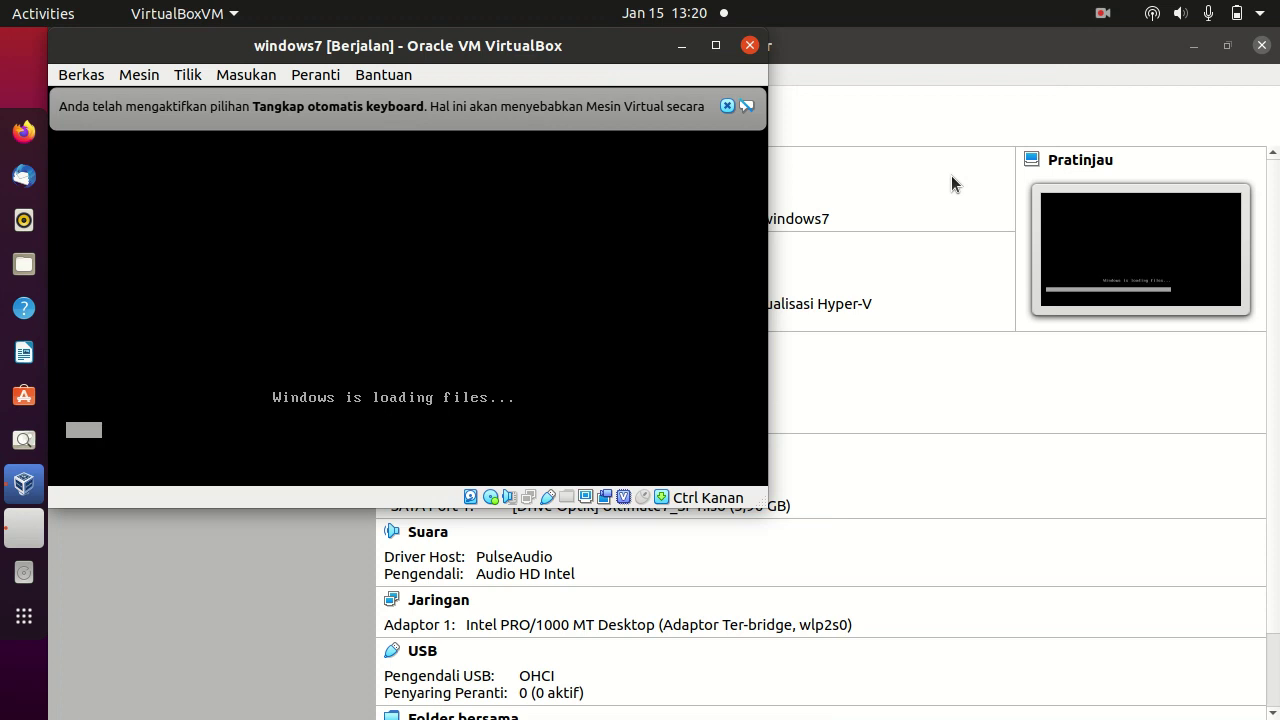
{"action": "left_click", "coordinate": [717, 46]}
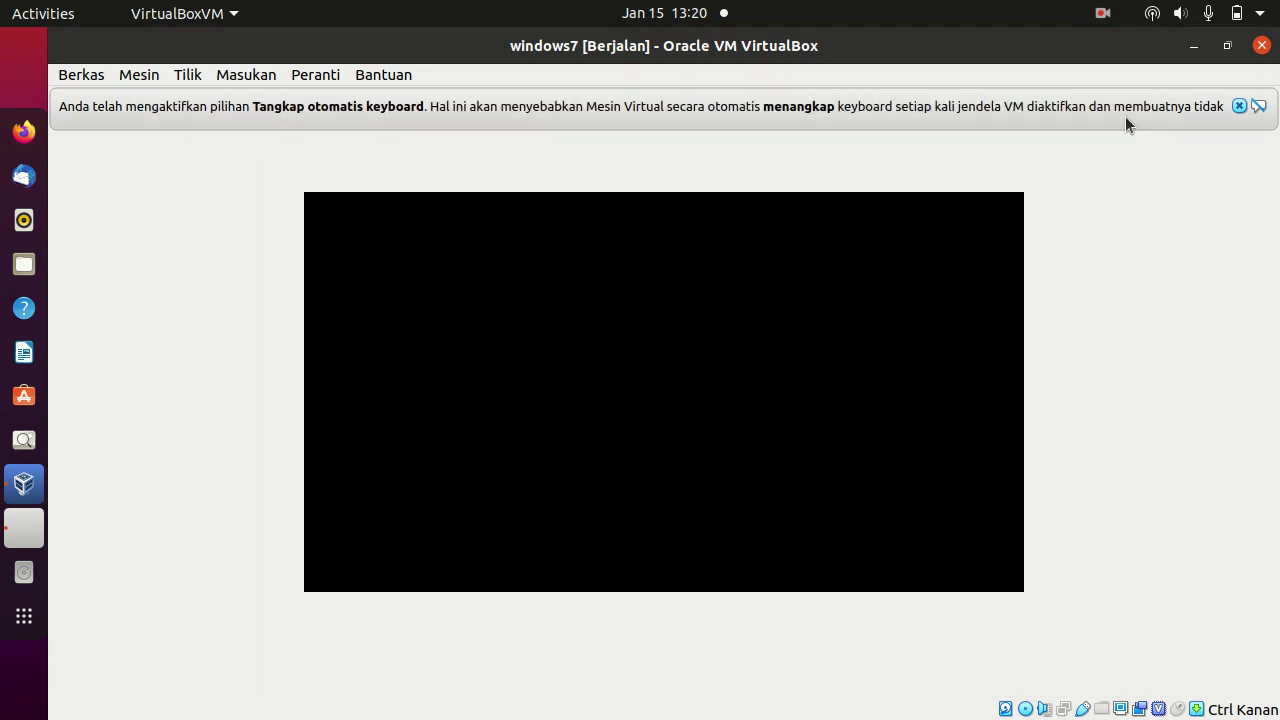
{"action": "left_click", "coordinate": [1238, 106]}
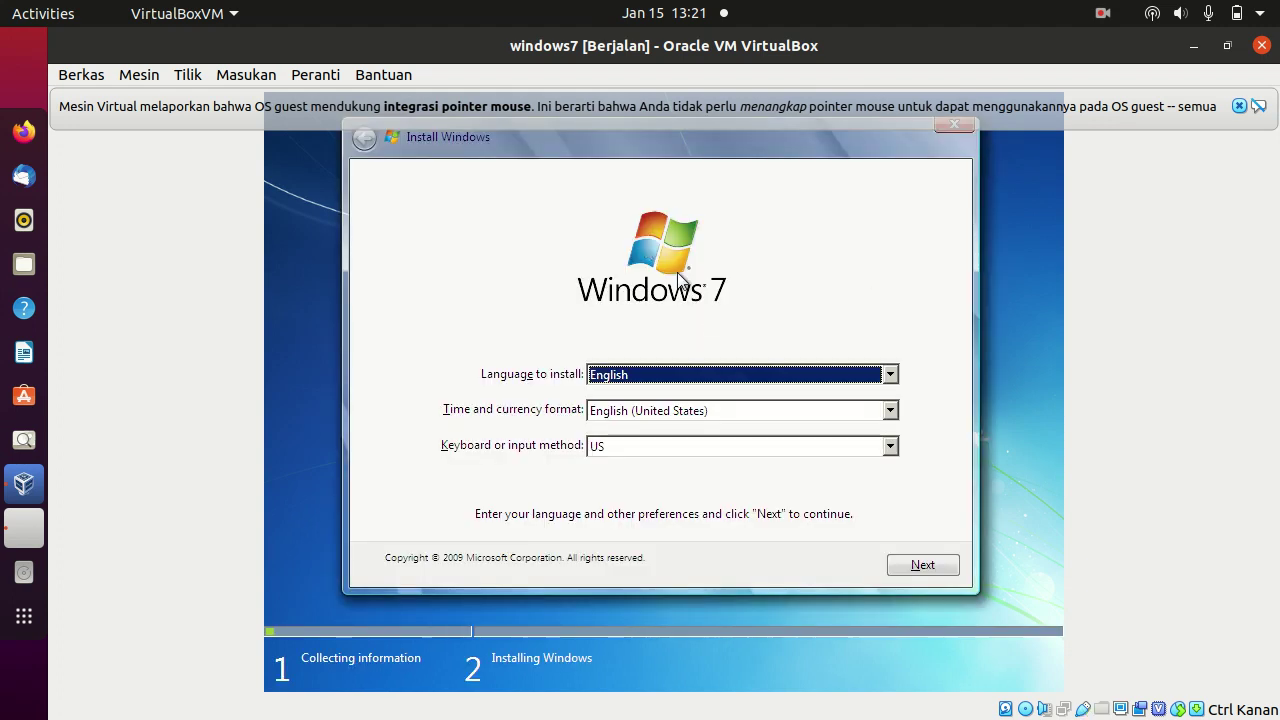
- Keep English as the installation language, set the time and currency format to Indonesian (Indonesia), and continue
{"action": "left_click", "coordinate": [633, 376]}
{"action": "left_click", "coordinate": [630, 377]}
{"action": "left_click", "coordinate": [686, 420]}
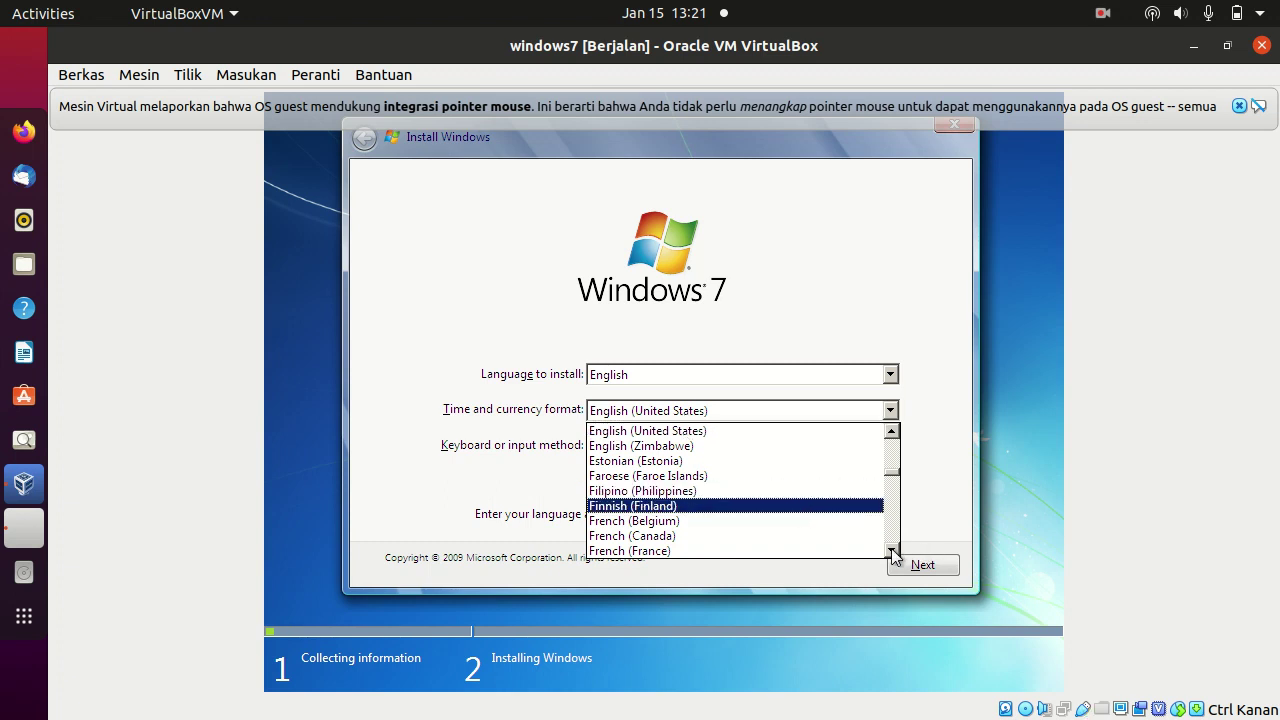
{"action": "left_click", "coordinate": [890, 549]}
{"action": "left_click", "coordinate": [890, 549]}
{"action": "left_click", "coordinate": [890, 549]}
{"action": "left_click", "coordinate": [890, 549]}
{"action": "left_click", "coordinate": [890, 549]}
{"action": "left_click", "coordinate": [890, 549]}
{"action": "left_click", "coordinate": [890, 549]}
{"action": "left_click", "coordinate": [890, 549]}
{"action": "left_click", "coordinate": [890, 549]}
{"action": "left_click", "coordinate": [890, 549]}
{"action": "left_click", "coordinate": [890, 549]}
{"action": "left_click", "coordinate": [890, 549]}
{"action": "left_click", "coordinate": [890, 549]}
{"action": "left_click", "coordinate": [890, 549]}
{"action": "left_click", "coordinate": [890, 549]}
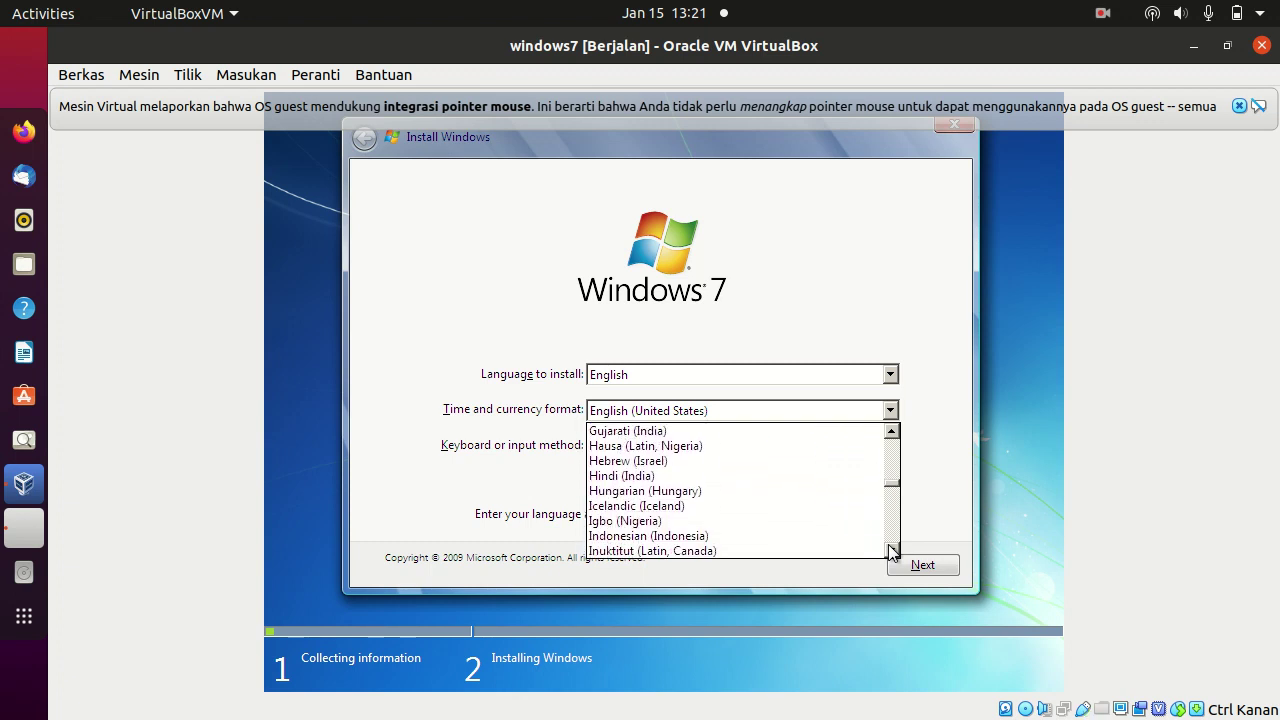
{"action": "left_click", "coordinate": [755, 534]}
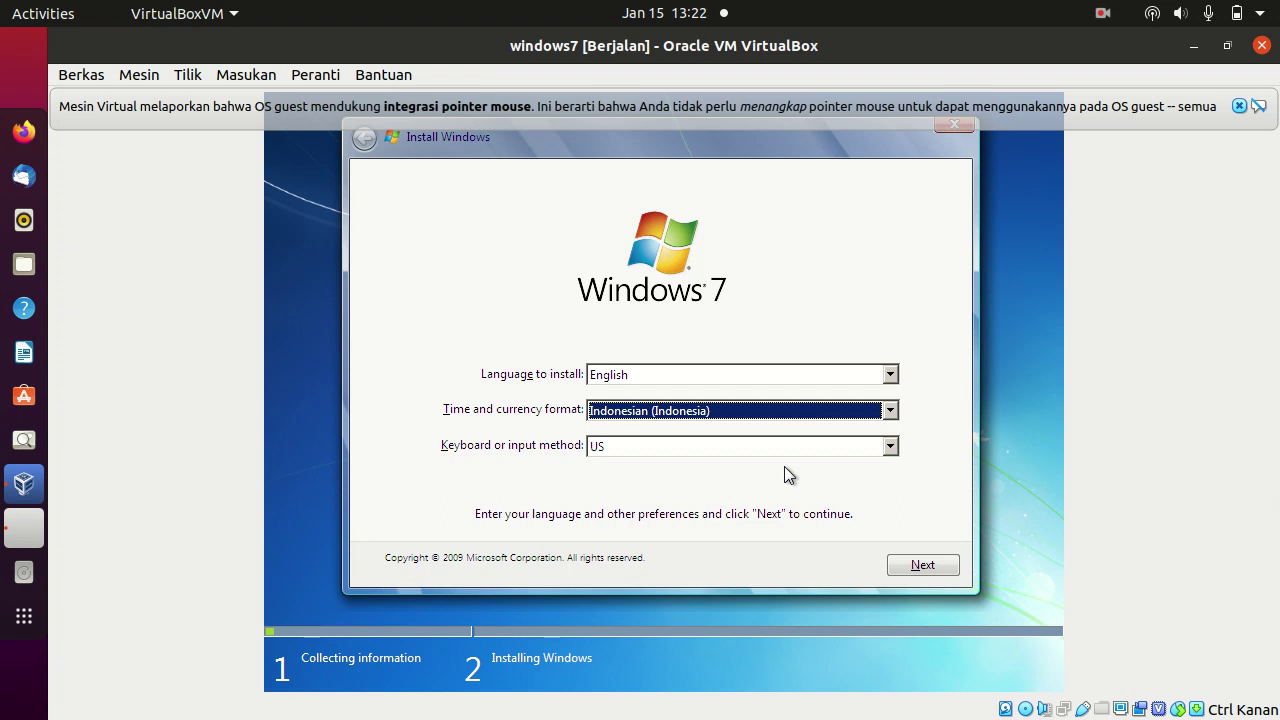
{"action": "left_click", "coordinate": [936, 566]}
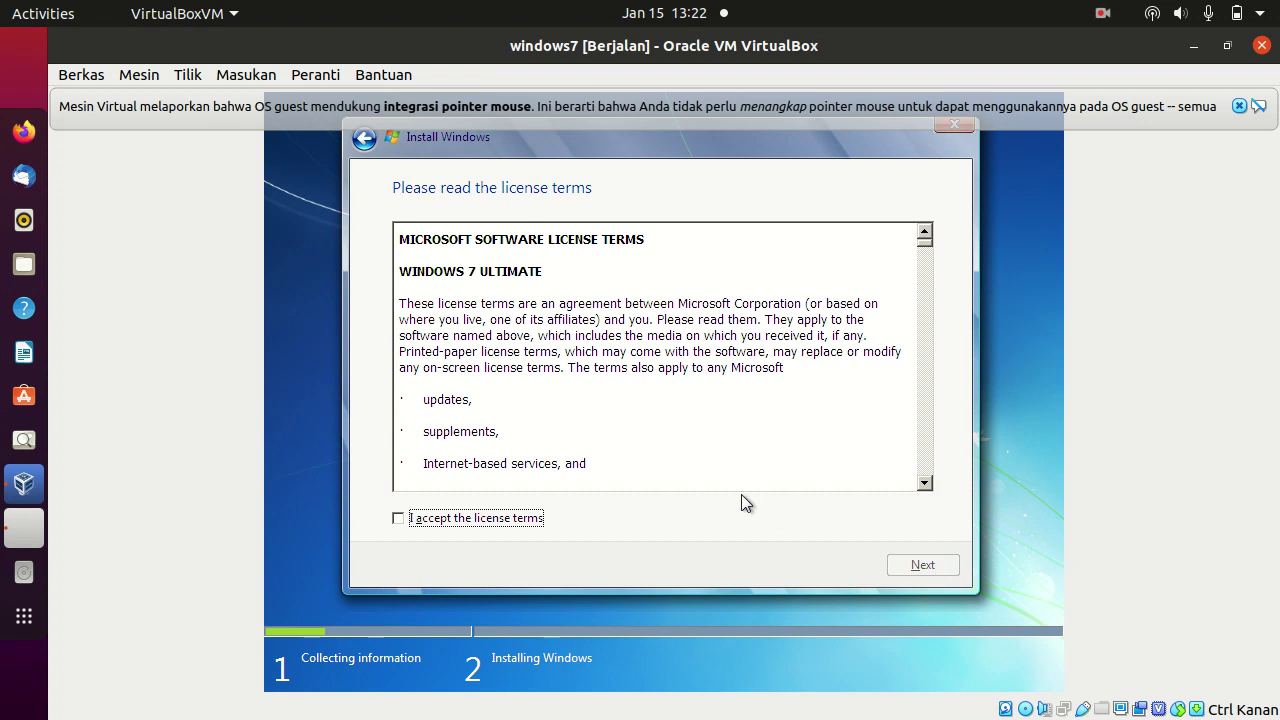
- Look over the Windows 7 Ultimate license terms, accept them and continue to choosing the installation disk
{"action": "left_click", "coordinate": [925, 485]}
{"action": "left_click", "coordinate": [925, 485]}
{"action": "left_click", "coordinate": [925, 485]}
{"action": "left_click", "coordinate": [925, 485]}
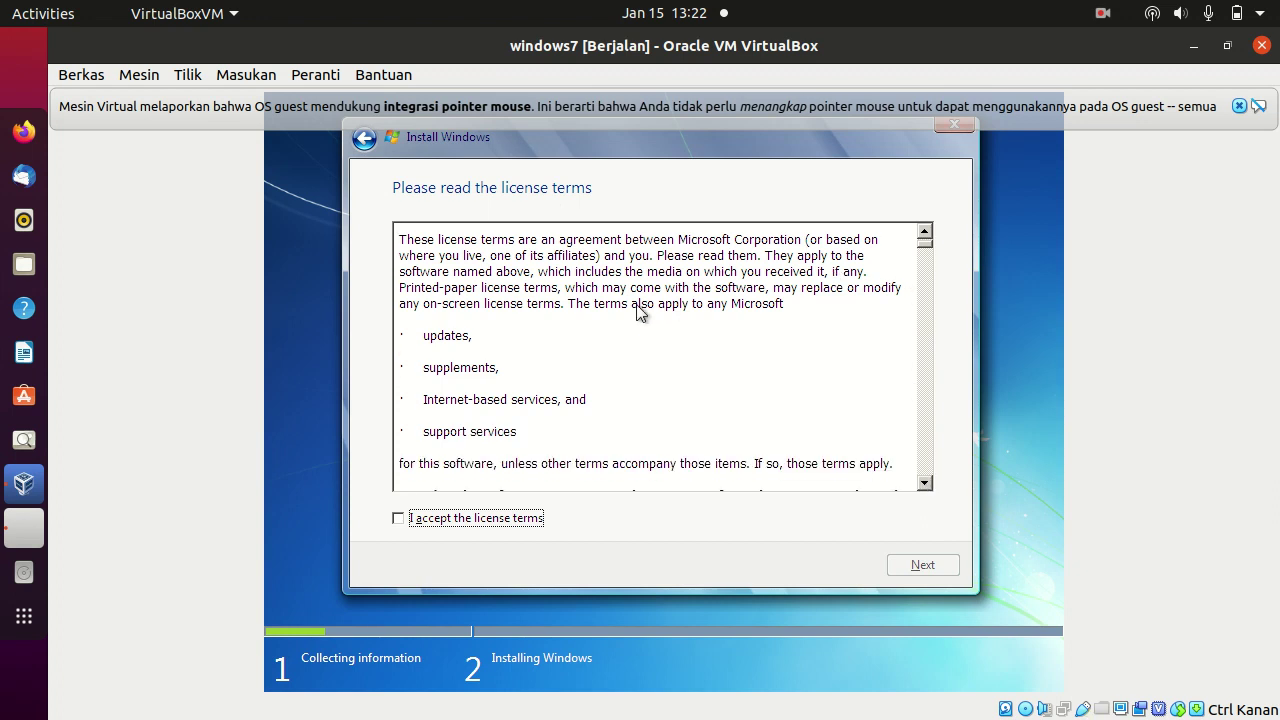
{"action": "left_click", "coordinate": [399, 519]}
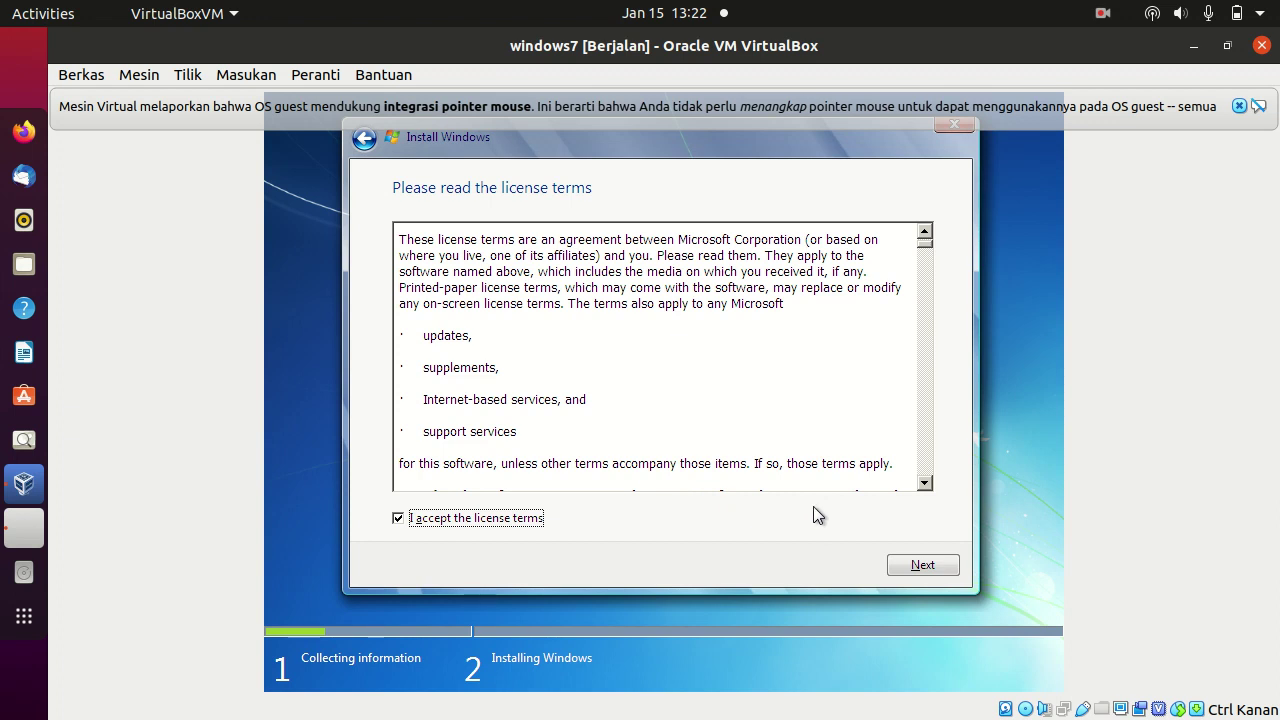
{"action": "left_click", "coordinate": [922, 566]}
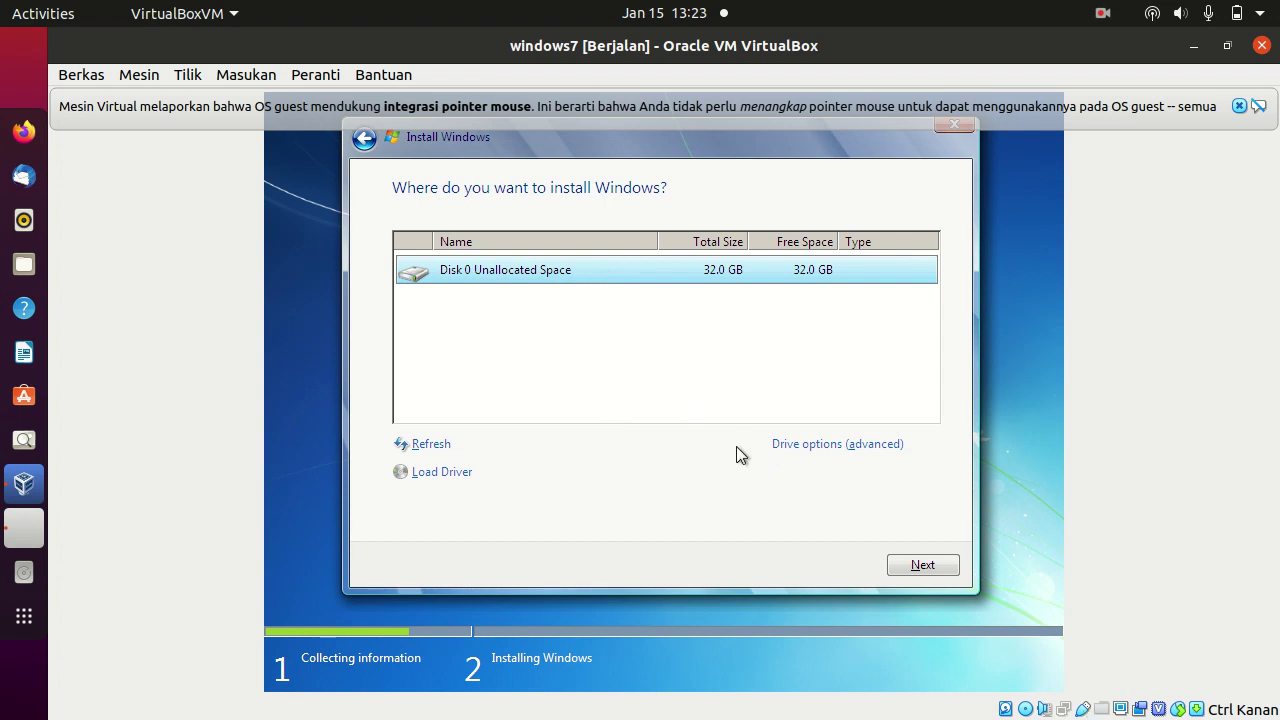
- Review the advanced drive options without creating a partition and start installing Windows on Disk 0 Unallocated Space
{"action": "left_click", "coordinate": [827, 446]}
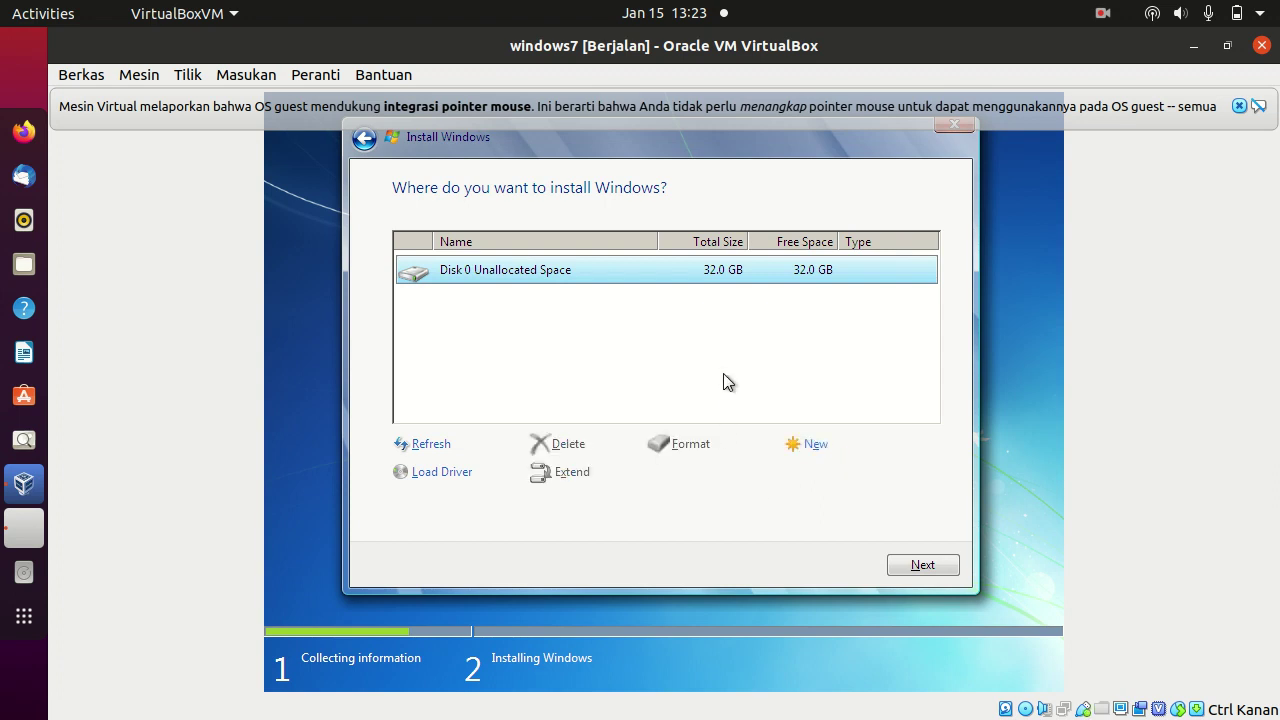
{"action": "left_click", "coordinate": [808, 450]}
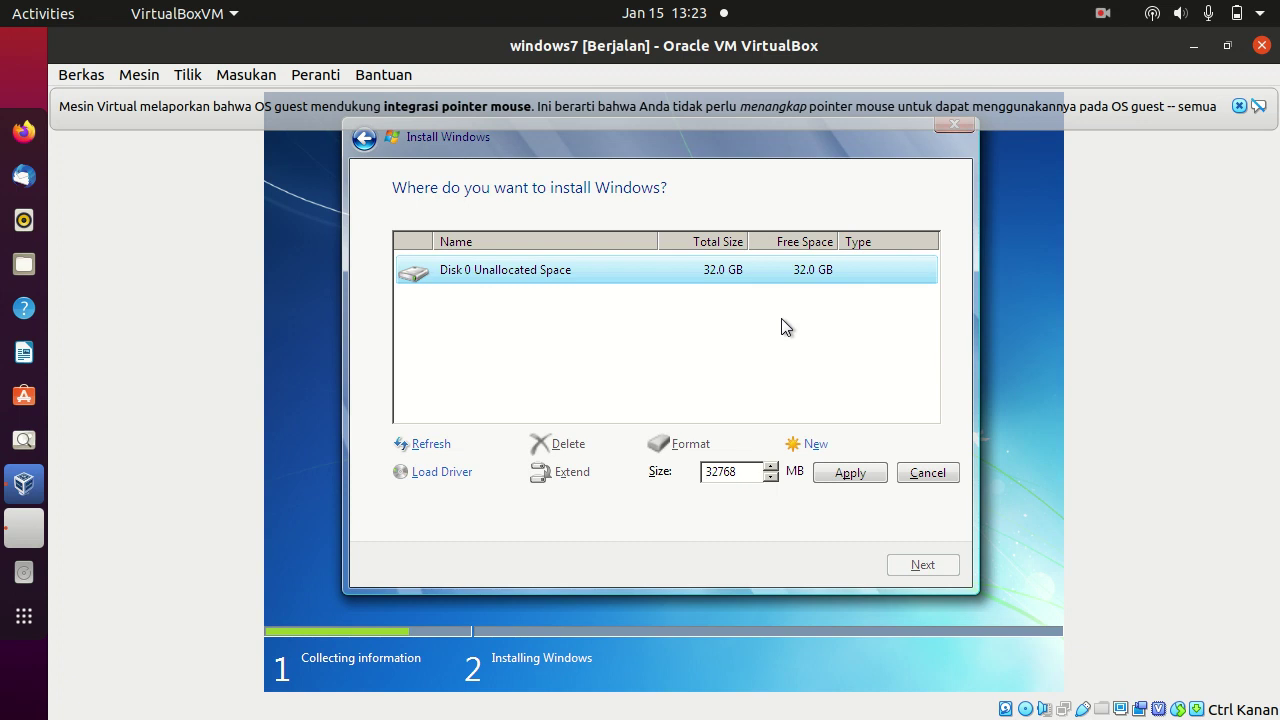
{"action": "left_click", "coordinate": [918, 476]}
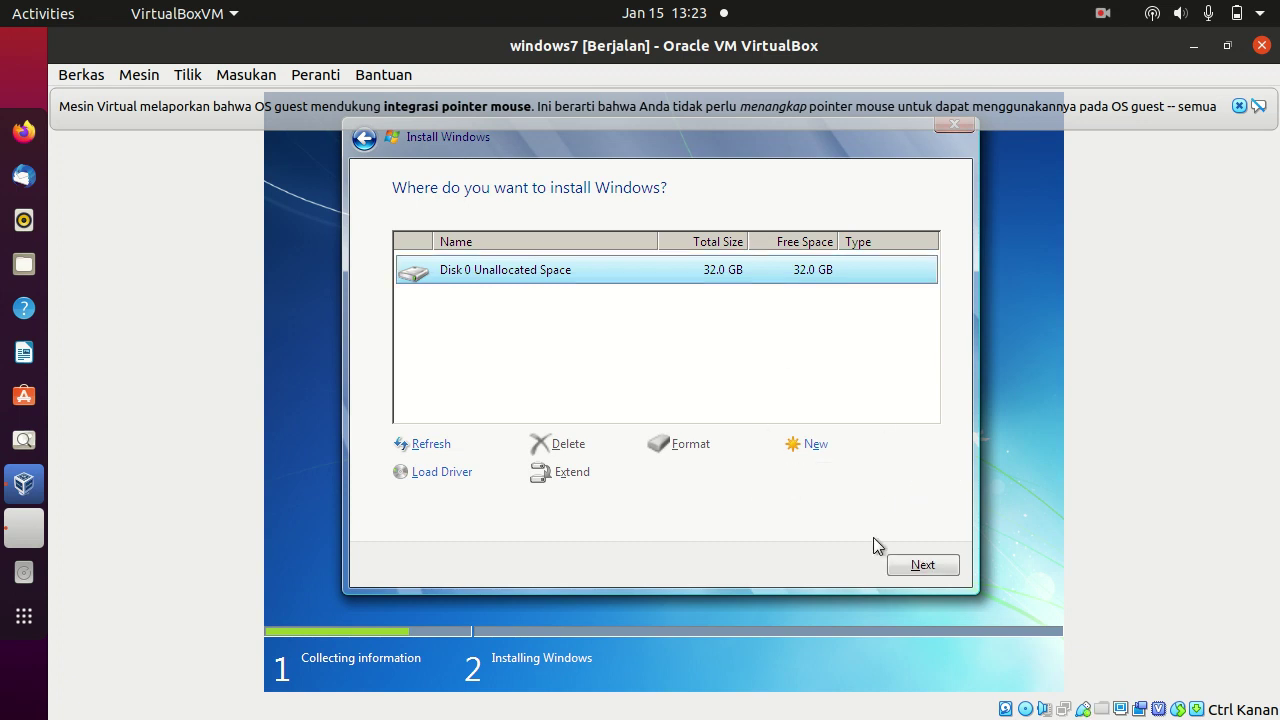
{"action": "left_click", "coordinate": [920, 566]}
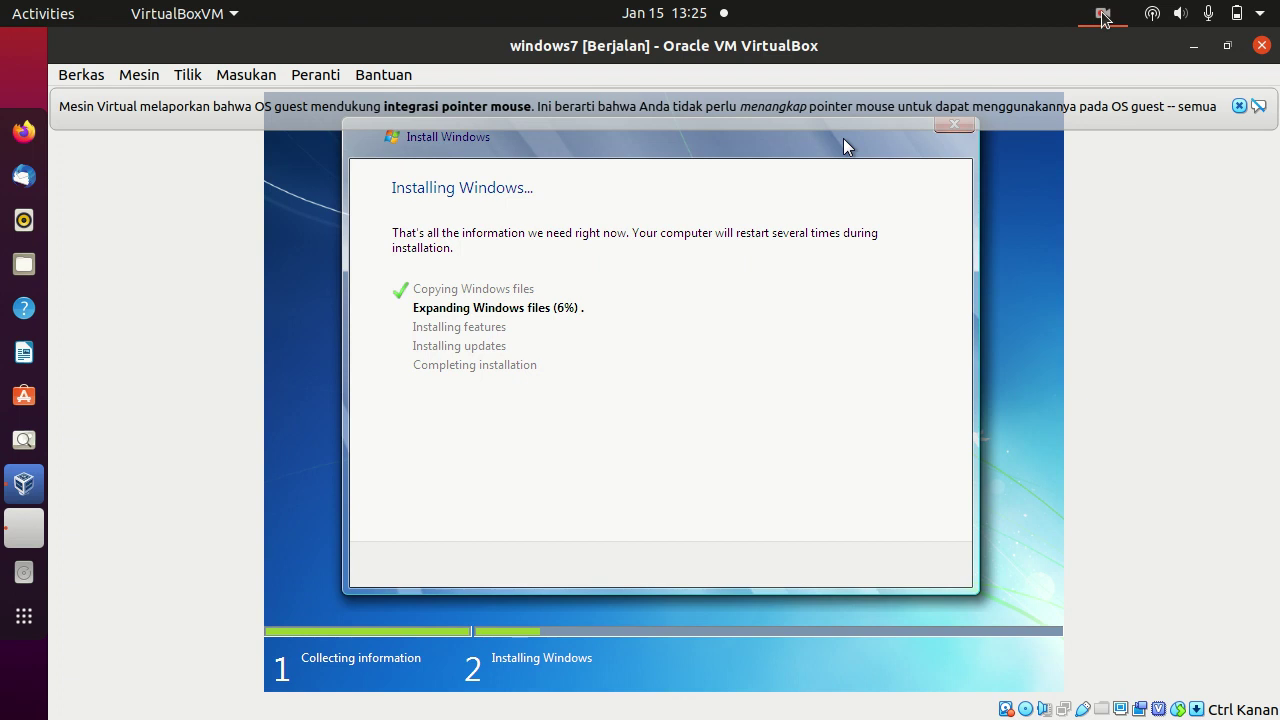
{"action": "left_click", "coordinate": [1103, 15]}
{"action": "left_click", "coordinate": [1094, 102]}
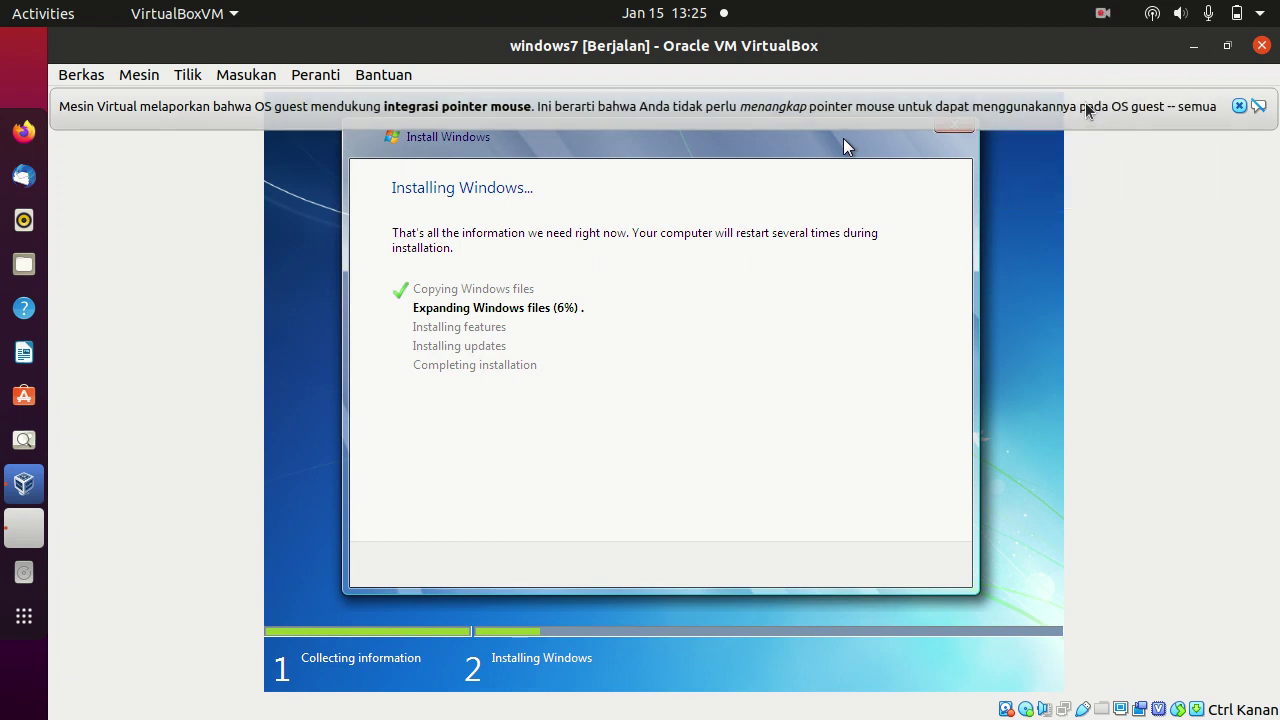
{"action": "left_click", "coordinate": [1103, 14]}
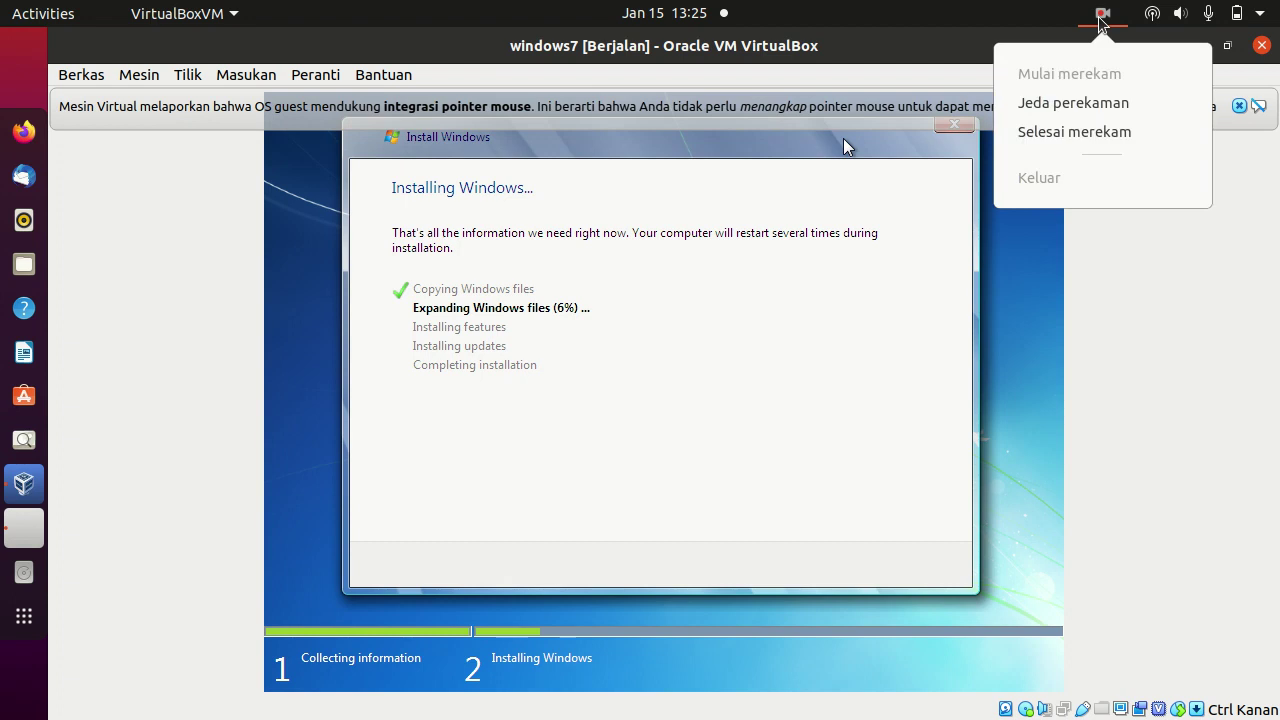
{"action": "left_click", "coordinate": [1099, 104]}
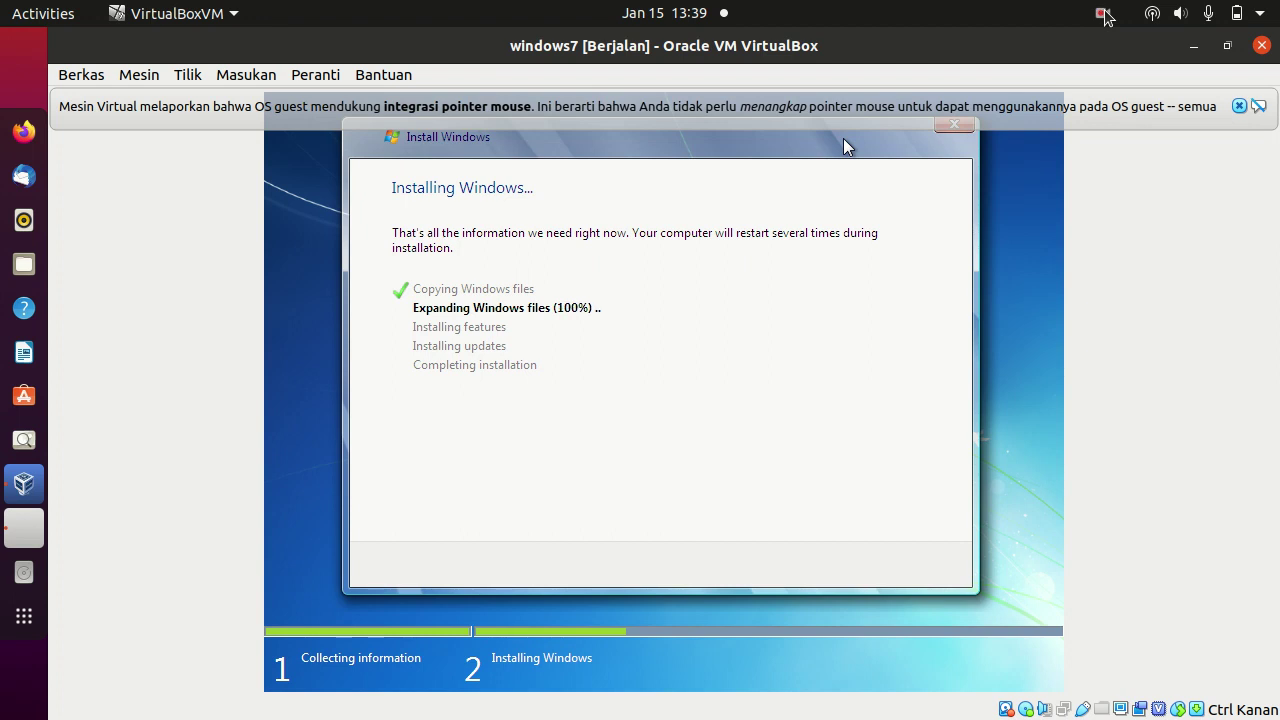
{"action": "left_click", "coordinate": [1103, 14]}
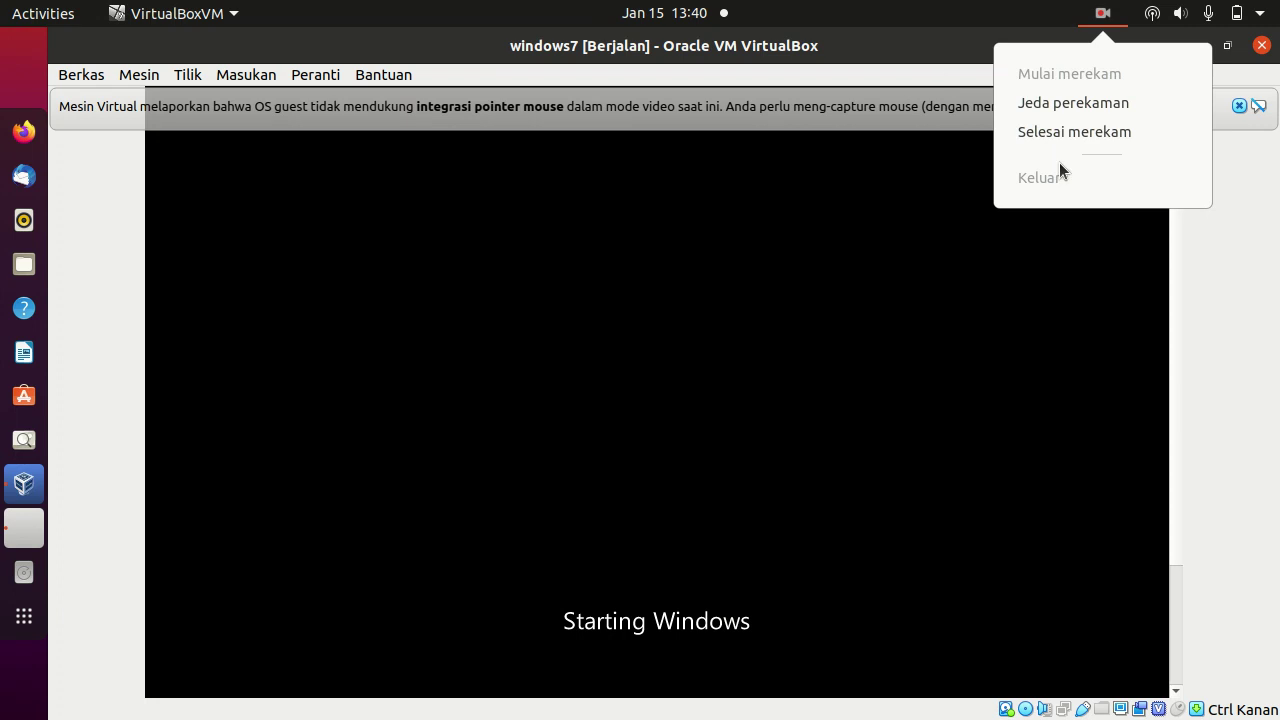
{"action": "left_click", "coordinate": [1074, 210]}
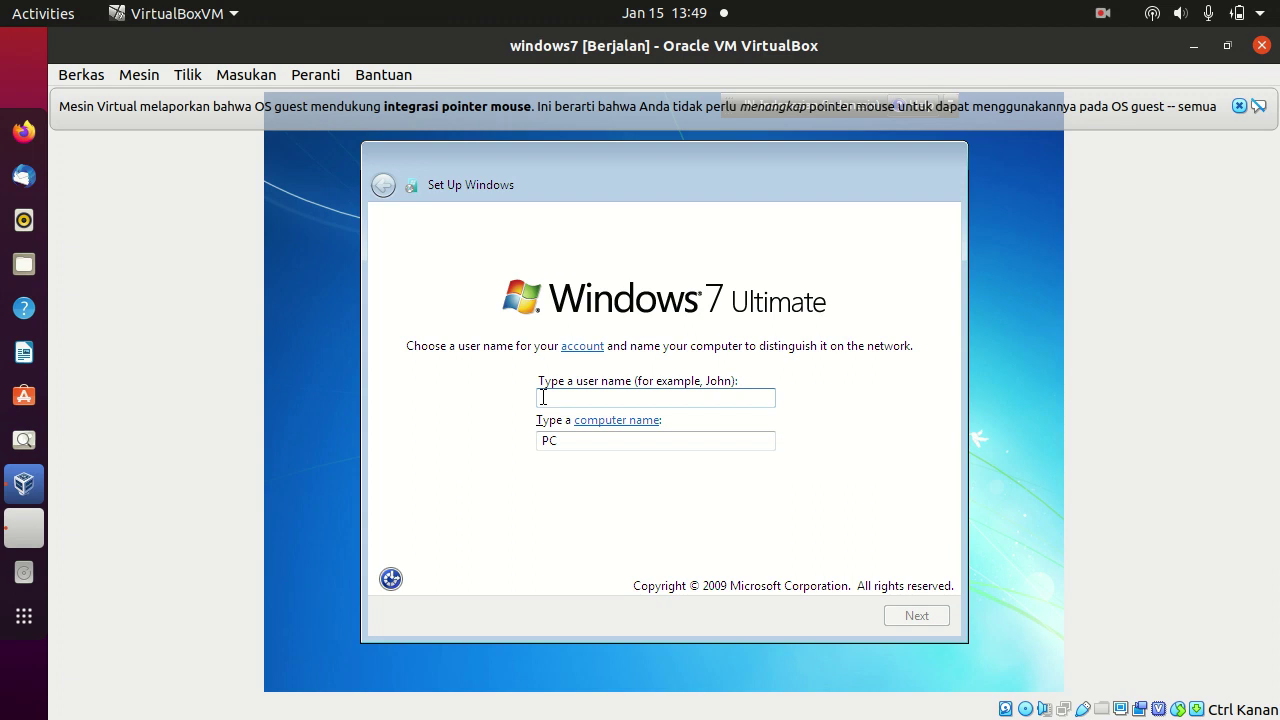
- Enter the account's user name, keep the suggested computer name, and continue with the account password left blank
{"action": "type", "text": "alfi"}
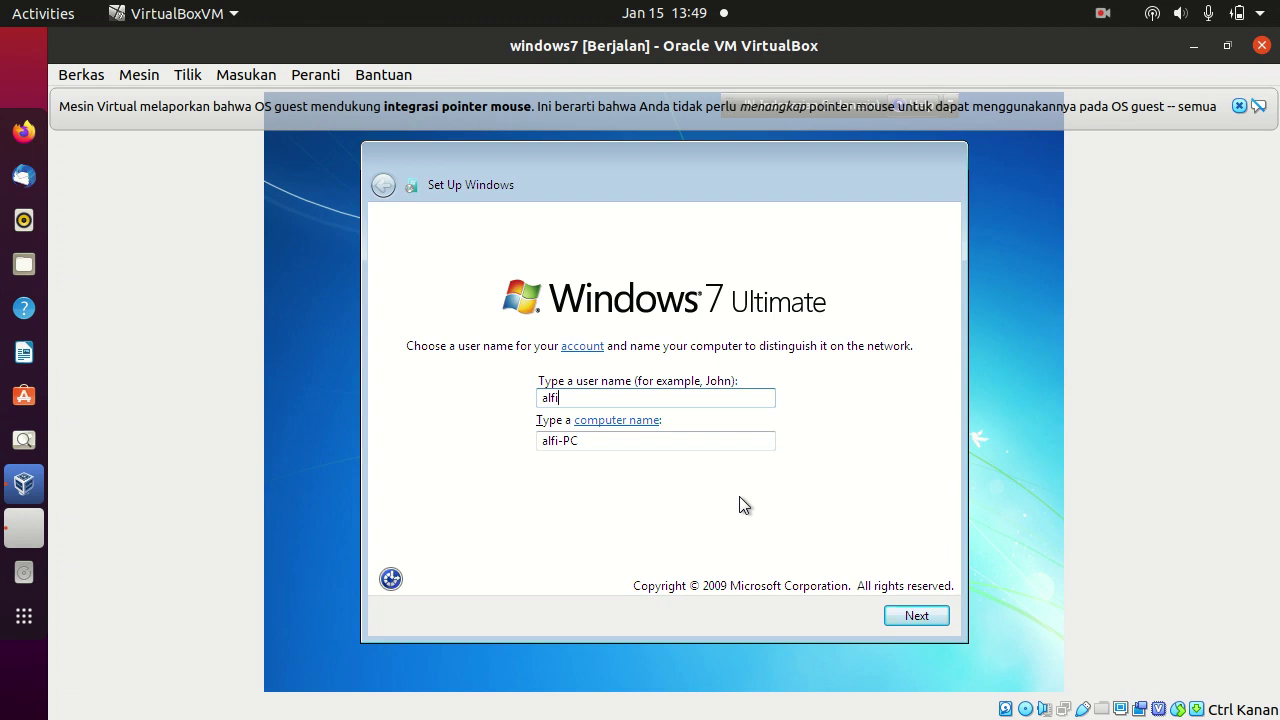
{"action": "left_click", "coordinate": [918, 617]}
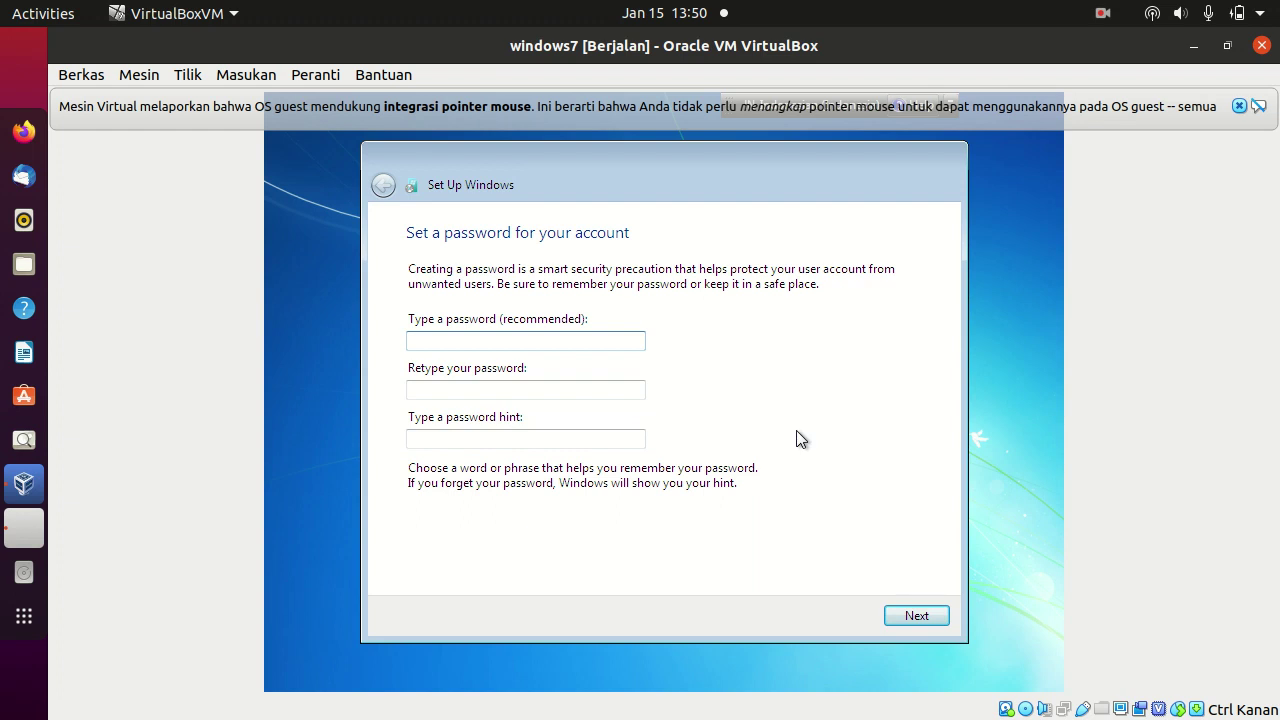
{"action": "left_click", "coordinate": [911, 617]}
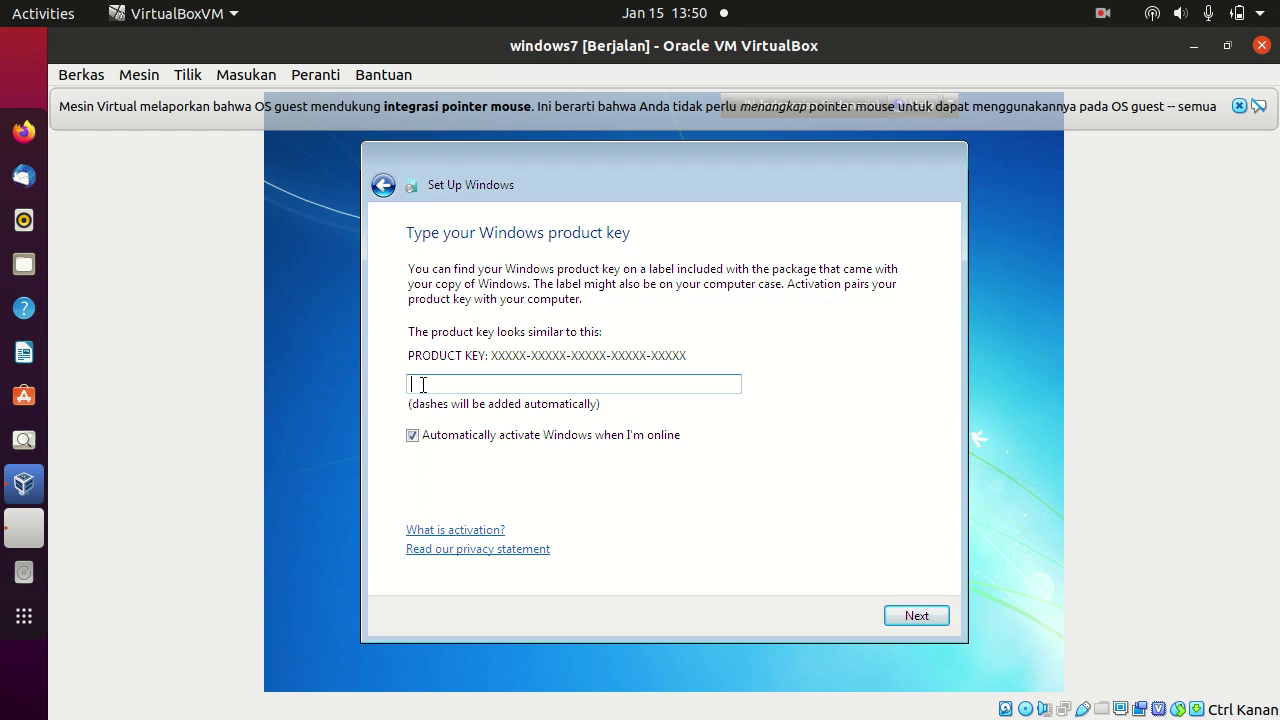
- Turn off automatic Windows activation when online and continue with the product key left blank
{"action": "left_click", "coordinate": [412, 436]}
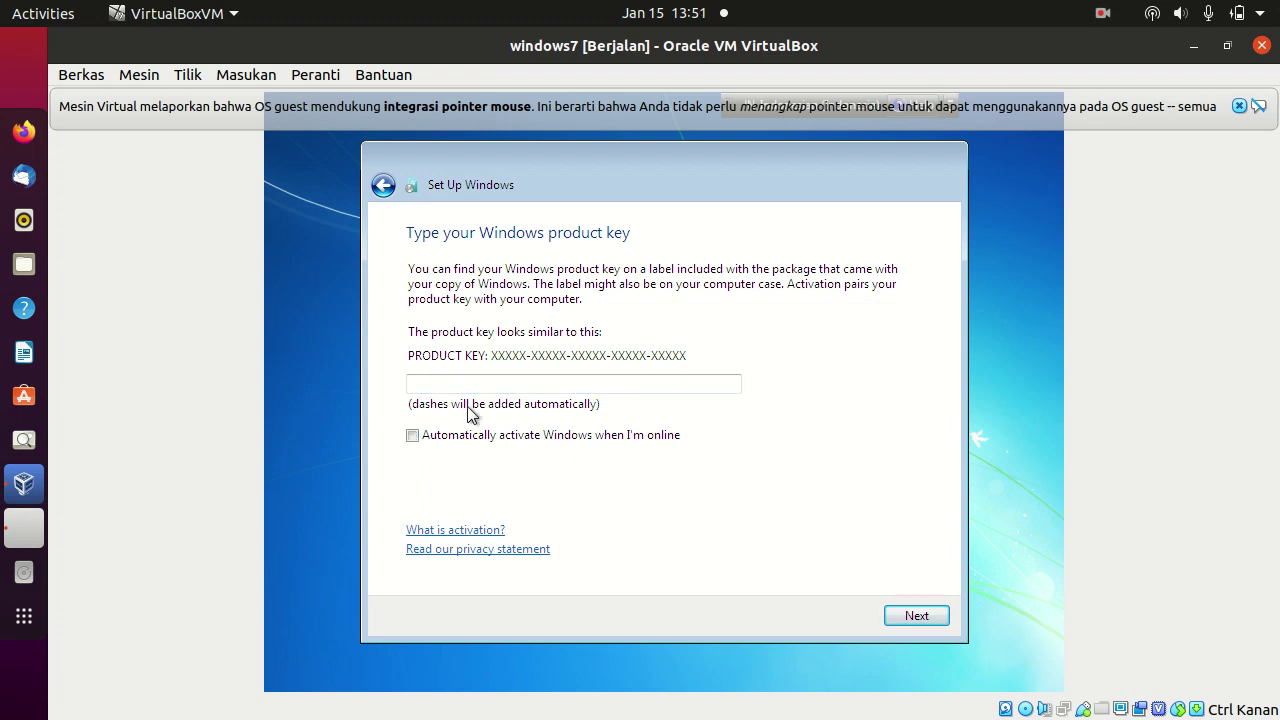
{"action": "left_click", "coordinate": [484, 385]}
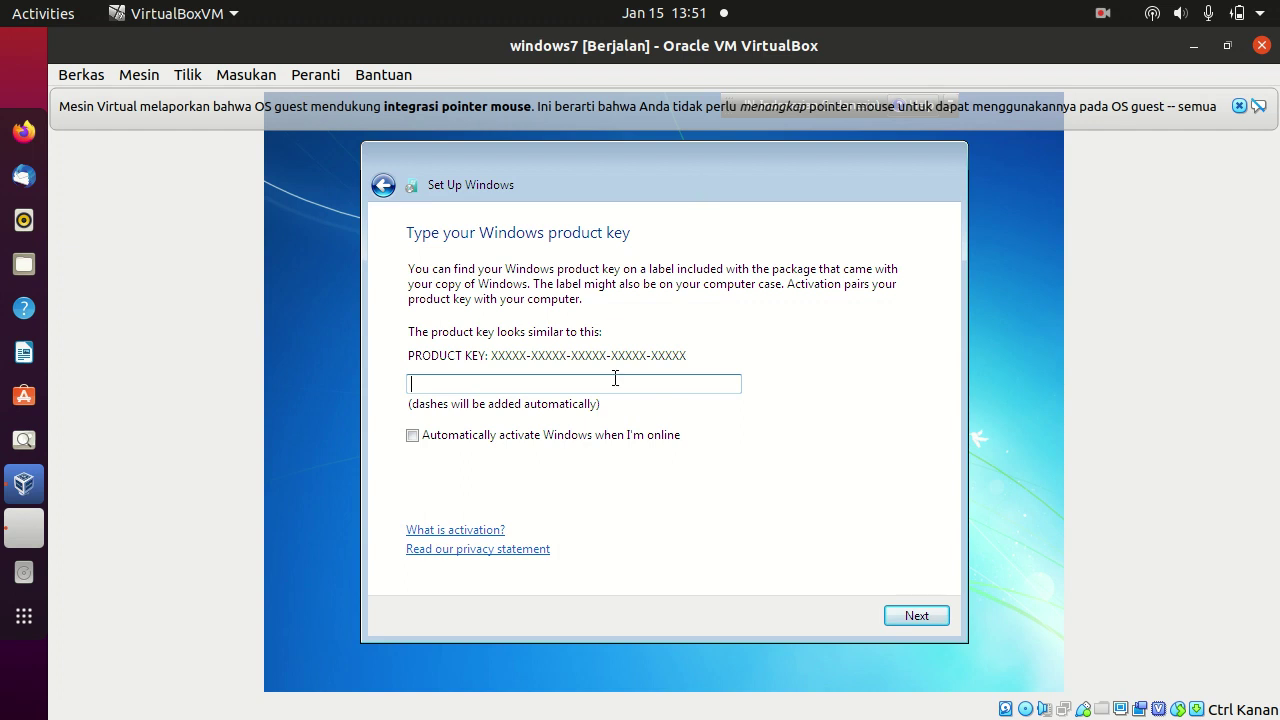
{"action": "left_click", "coordinate": [918, 615]}
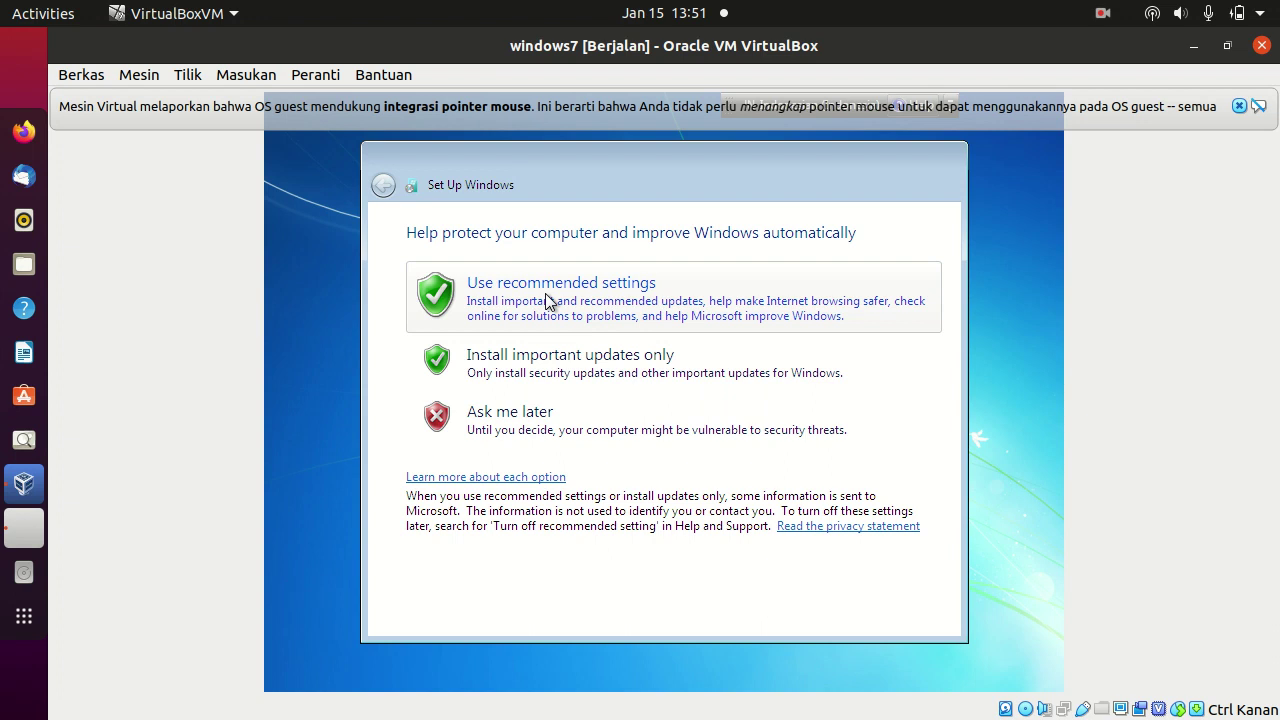
- Choose Ask me later for Windows protection and accept the (UTC+07:00) Bangkok, Hanoi, Jakarta time zone with the shown date and time
{"action": "left_click", "coordinate": [503, 428]}
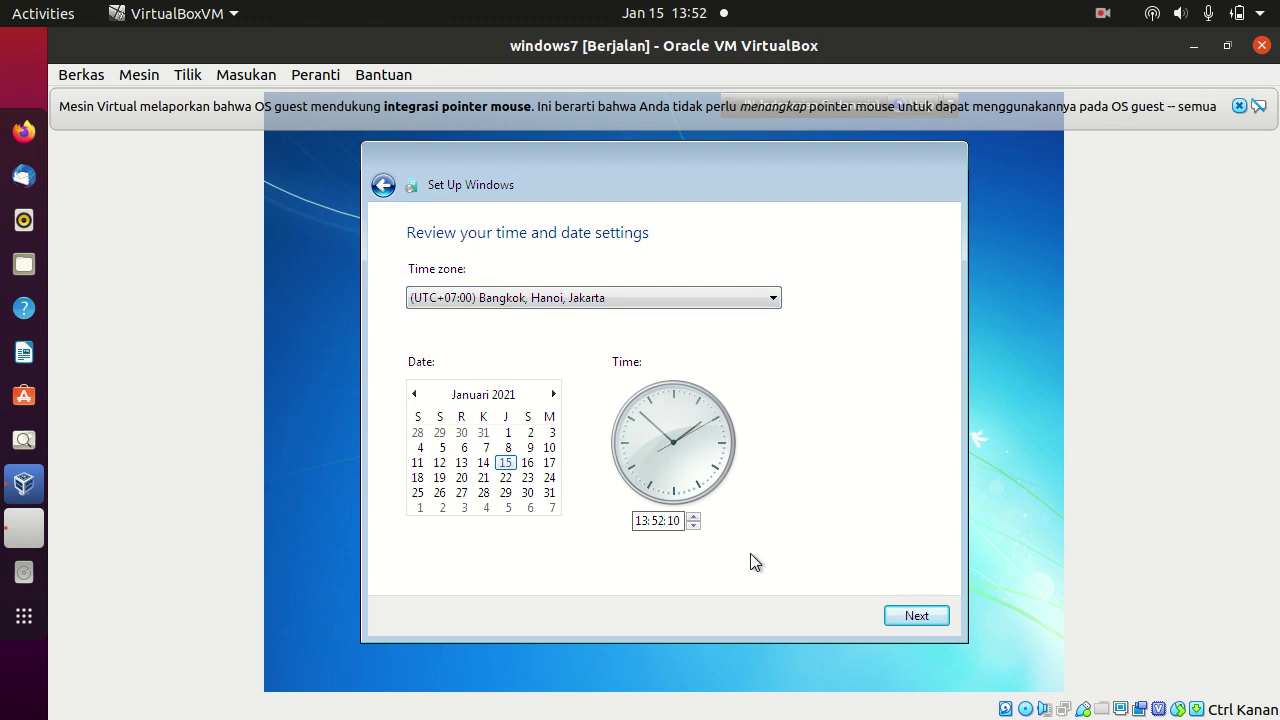
{"action": "left_click", "coordinate": [925, 618]}
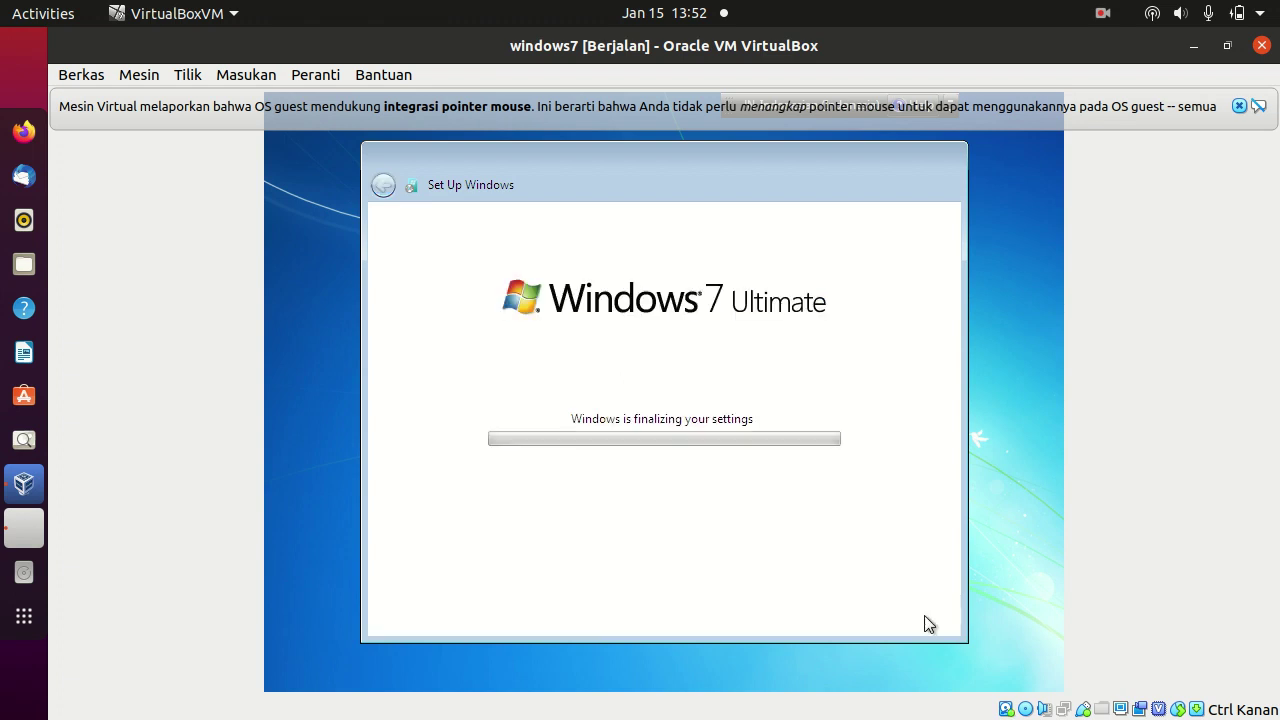
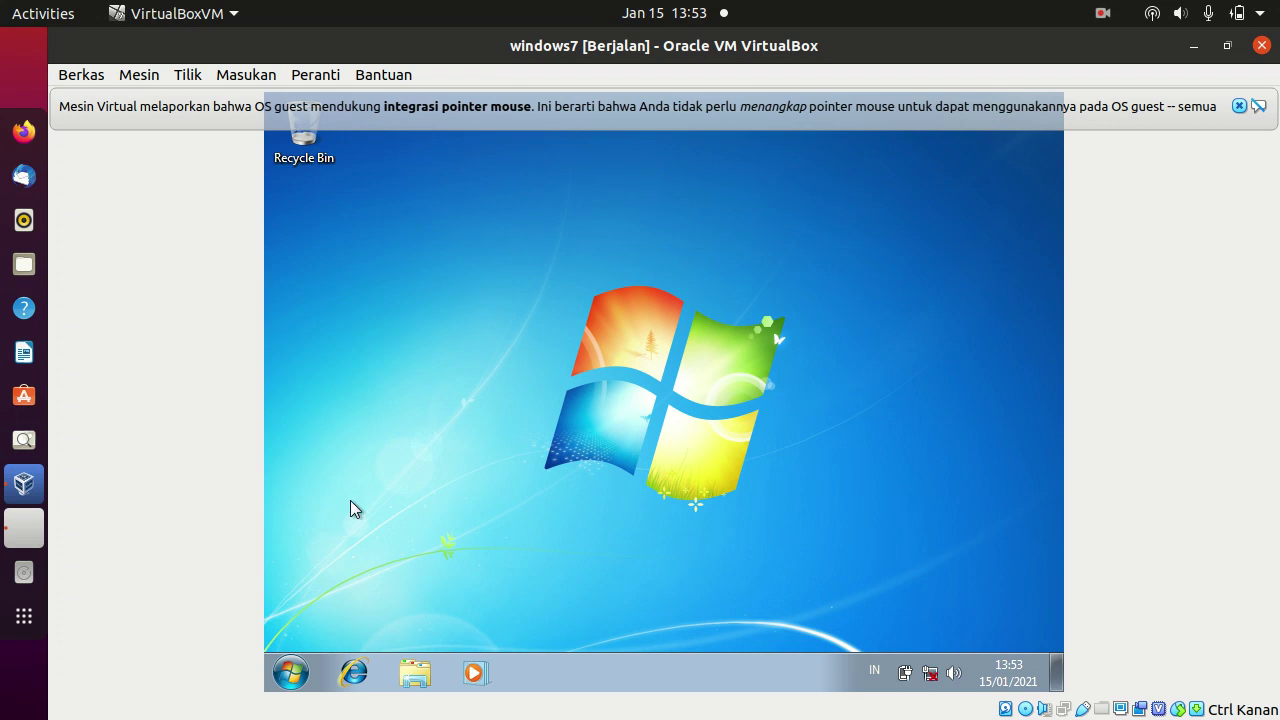
- Examine the recently used and complete program lists available in the new Windows 7 installation
{"action": "left_click", "coordinate": [287, 676]}
{"action": "left_click", "coordinate": [331, 588]}
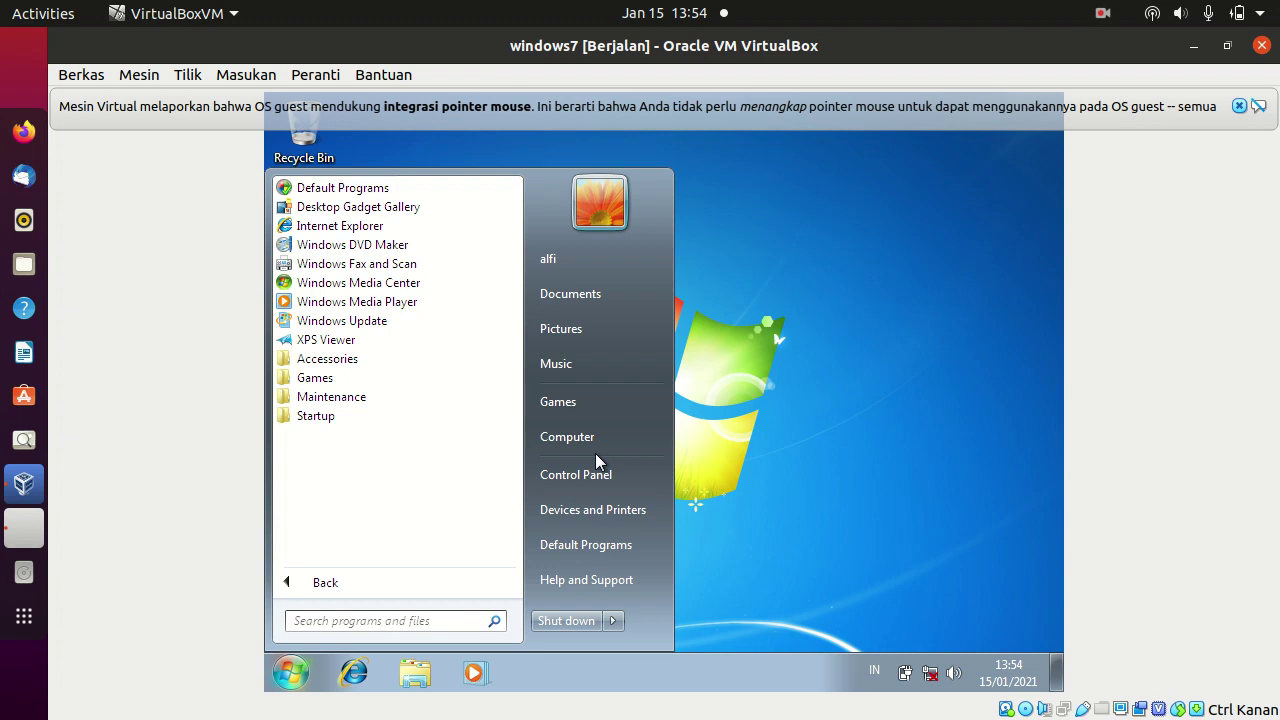
{"action": "key", "text": "Escape"}
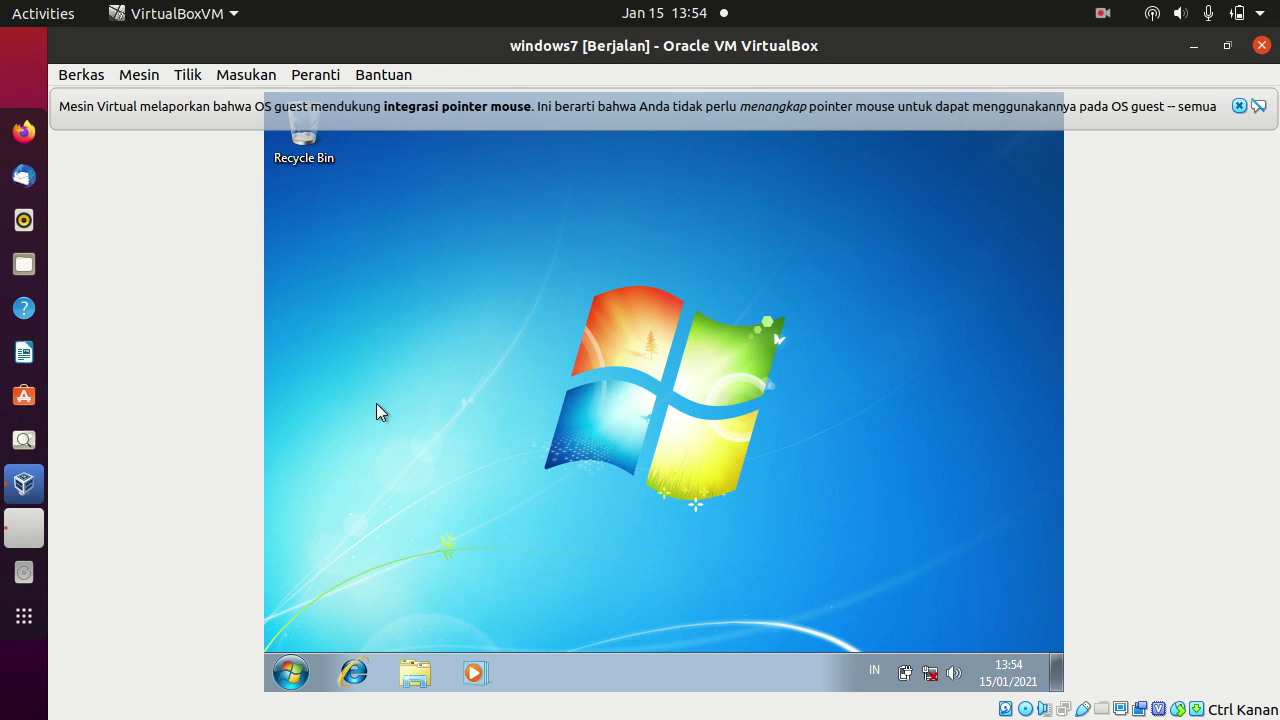
{"action": "left_click", "coordinate": [289, 673]}
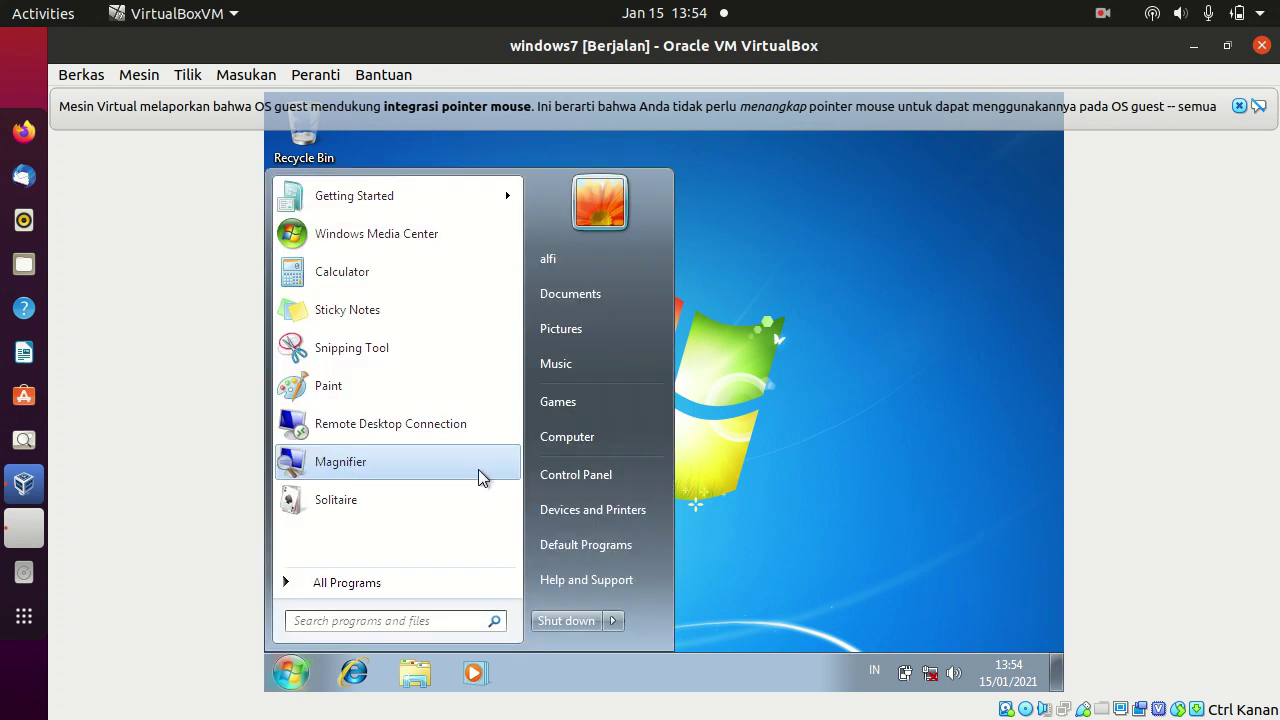
{"action": "left_click", "coordinate": [479, 477]}
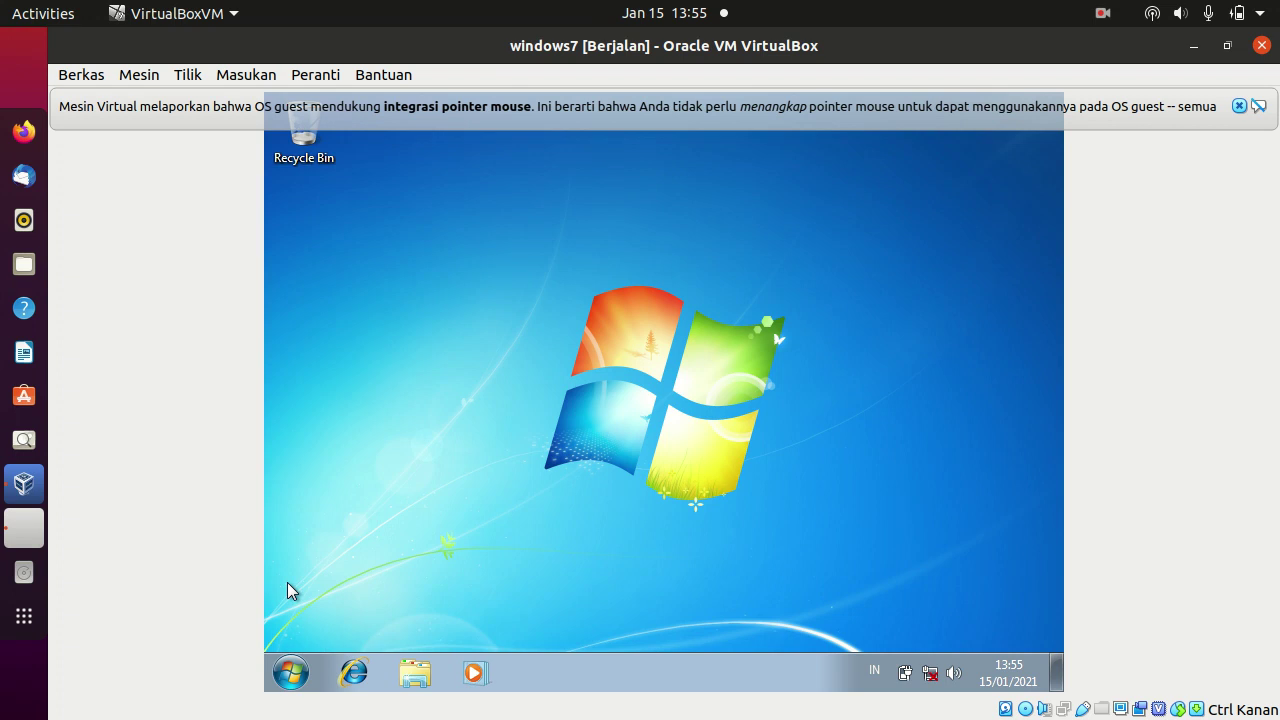
{"action": "left_click", "coordinate": [288, 680]}
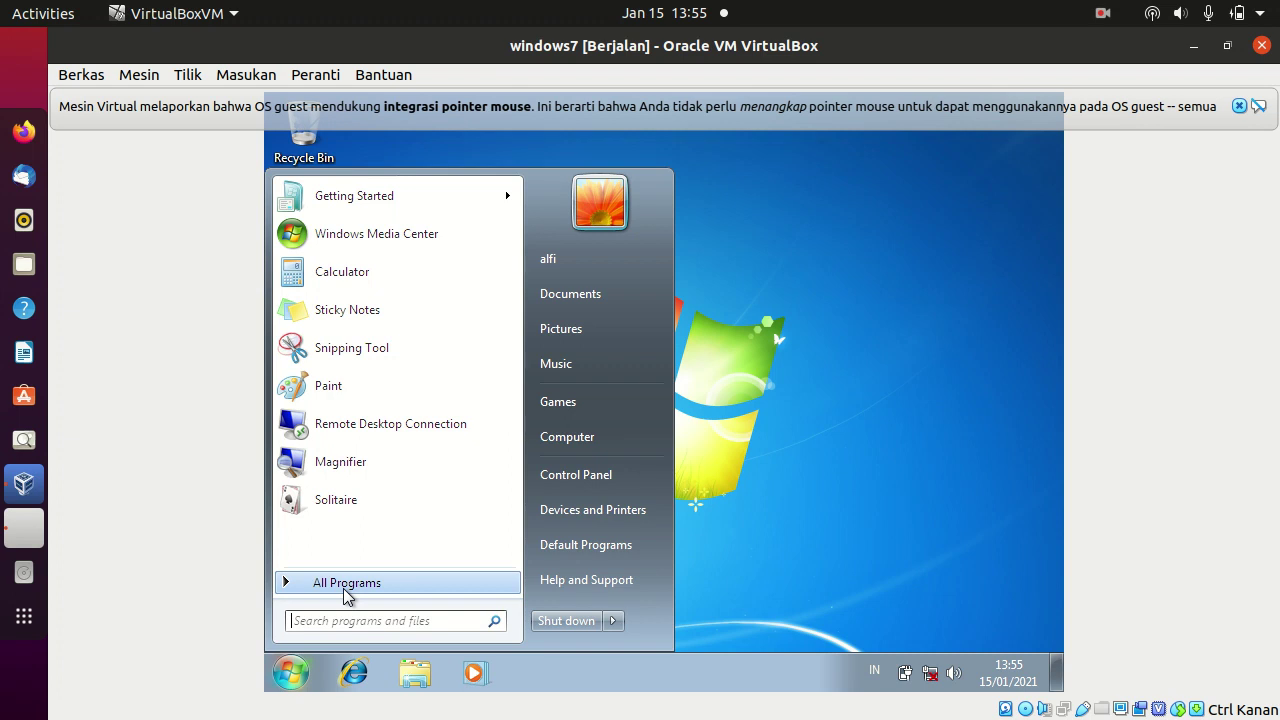
{"action": "left_click", "coordinate": [347, 583]}
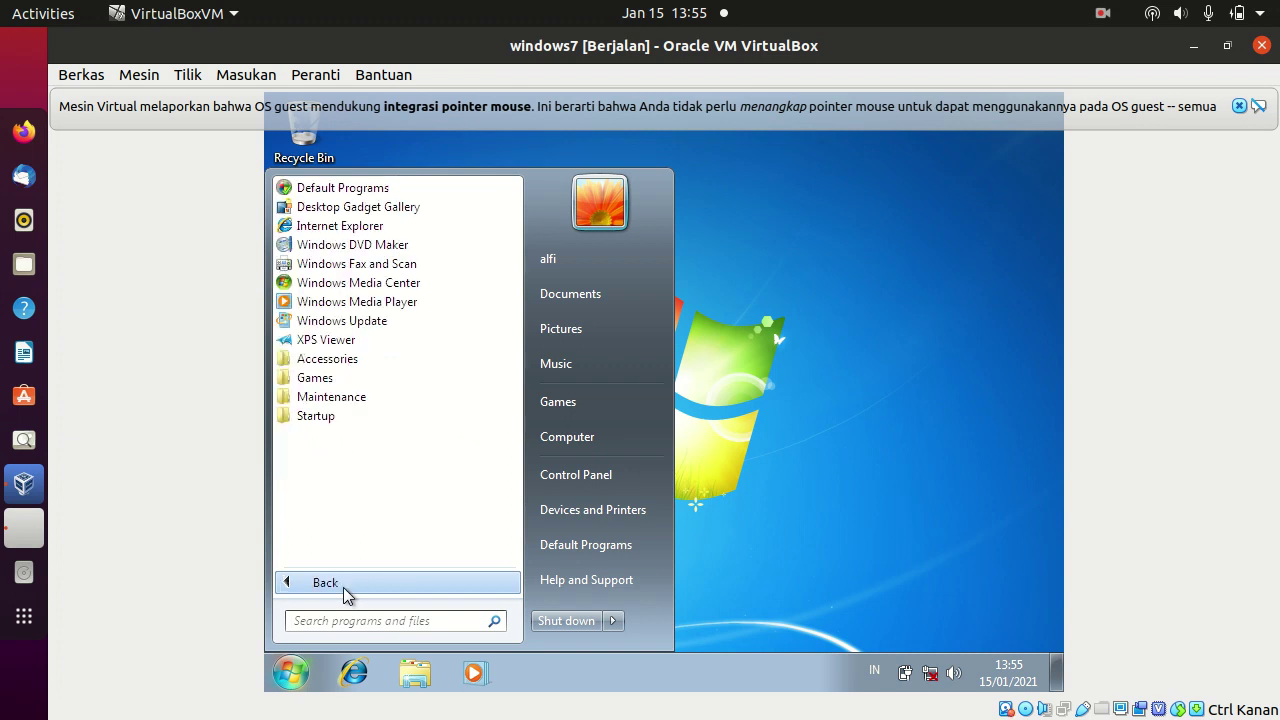
{"action": "left_click", "coordinate": [742, 457]}
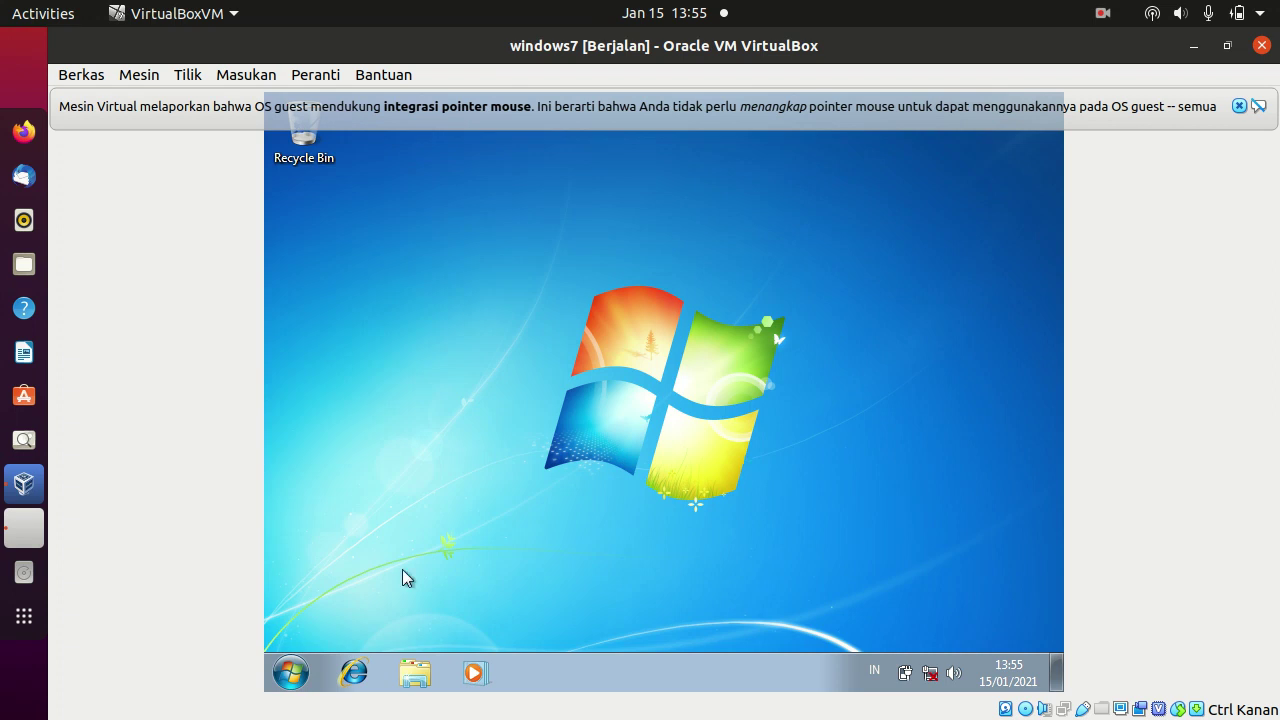
- Open Control Panel and review the computer's status in Action Center and the Windows Update settings
{"action": "key", "text": "super"}
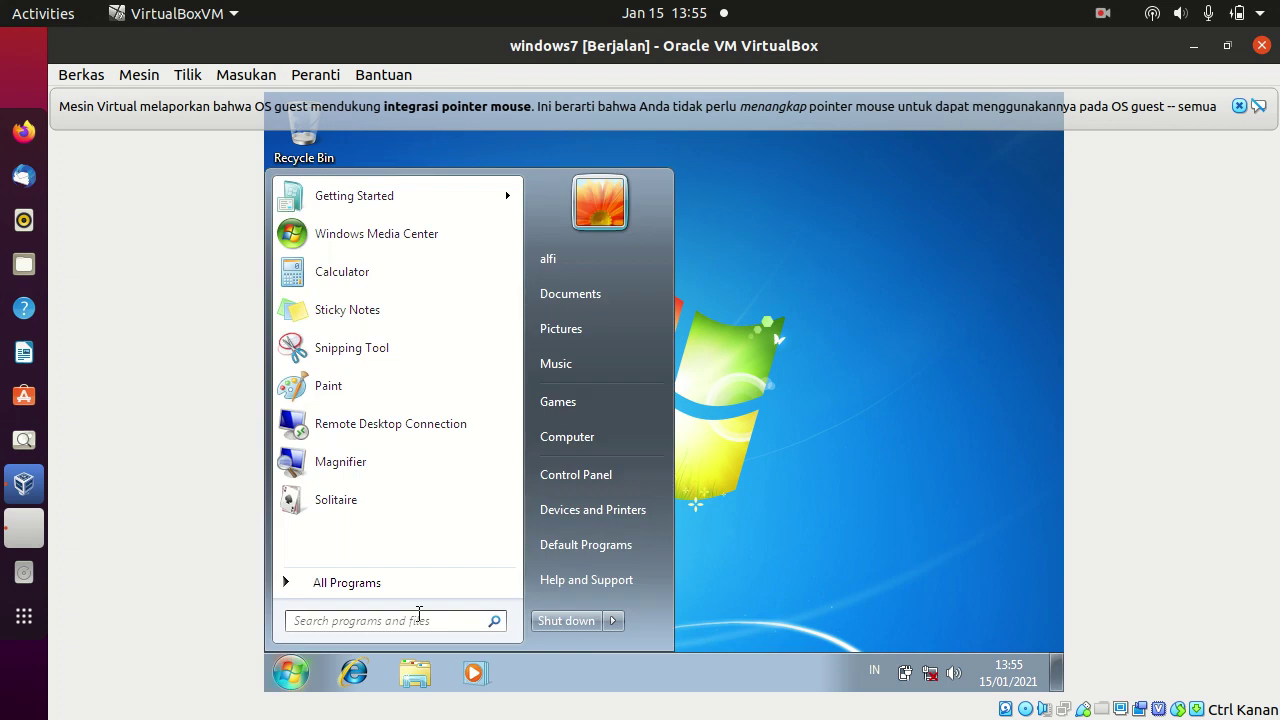
{"action": "left_click", "coordinate": [596, 470]}
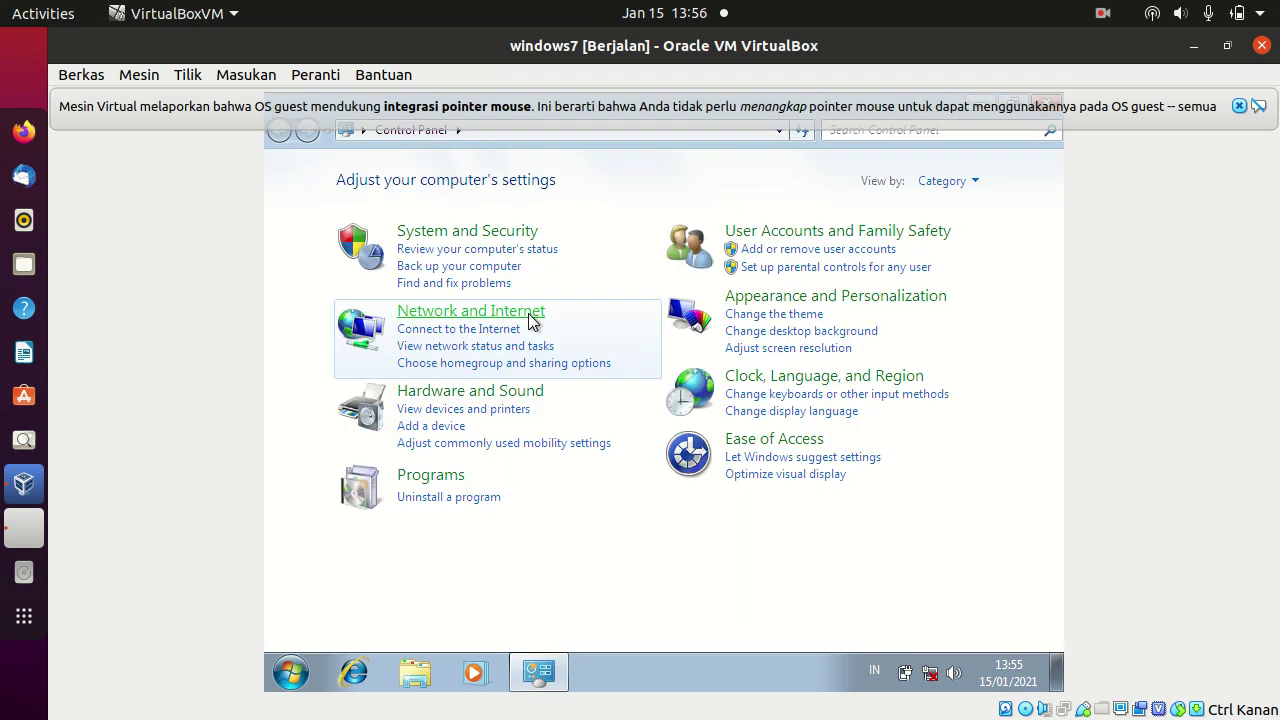
{"action": "left_click", "coordinate": [502, 258]}
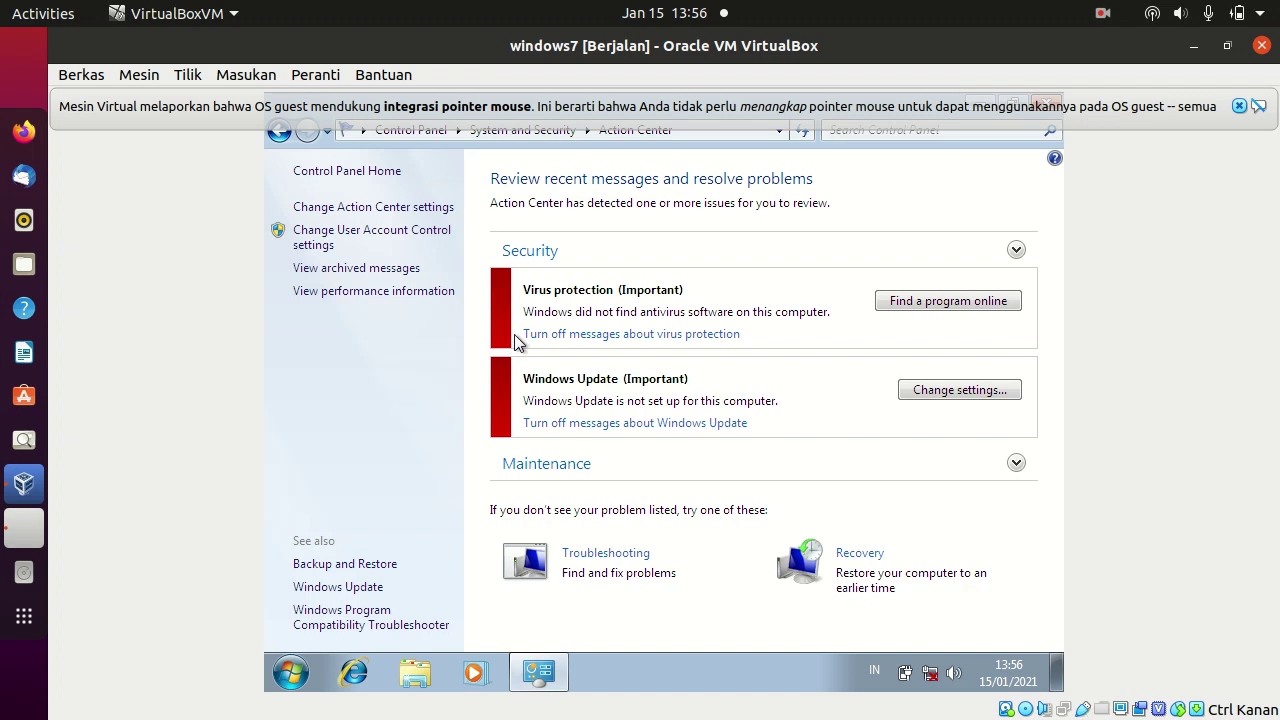
{"action": "left_click", "coordinate": [348, 587]}
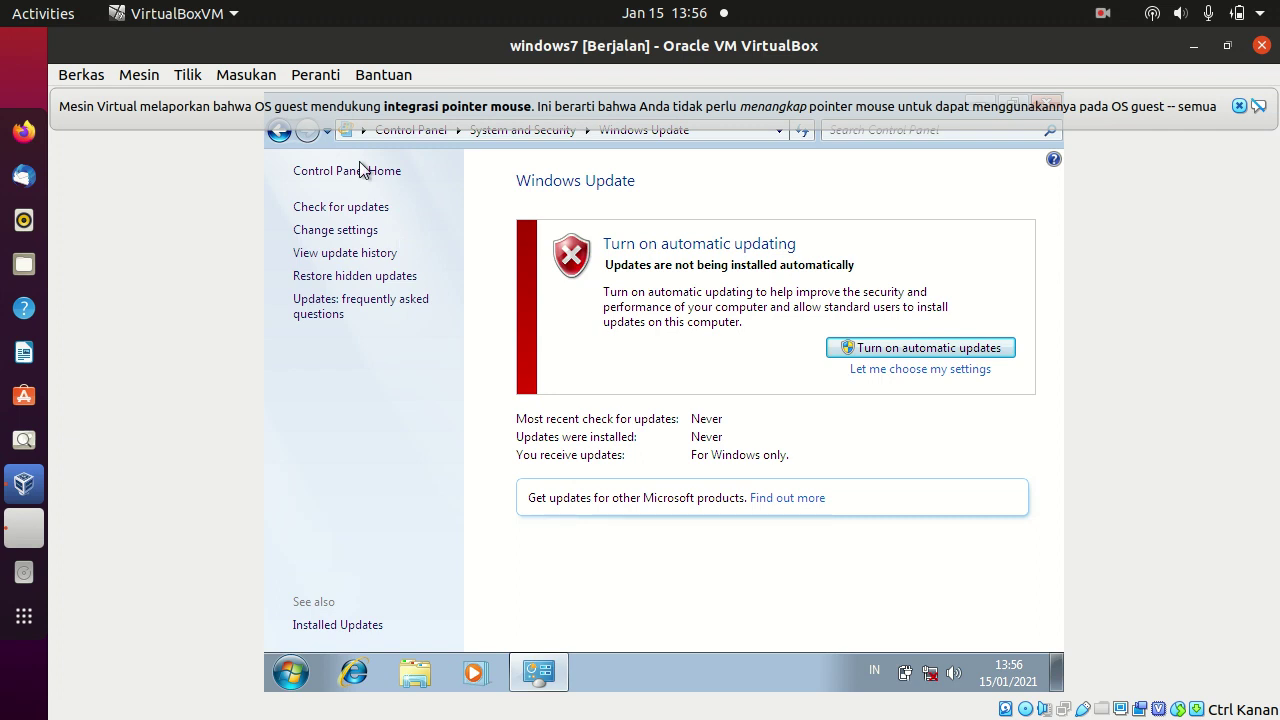
{"action": "left_click", "coordinate": [340, 231]}
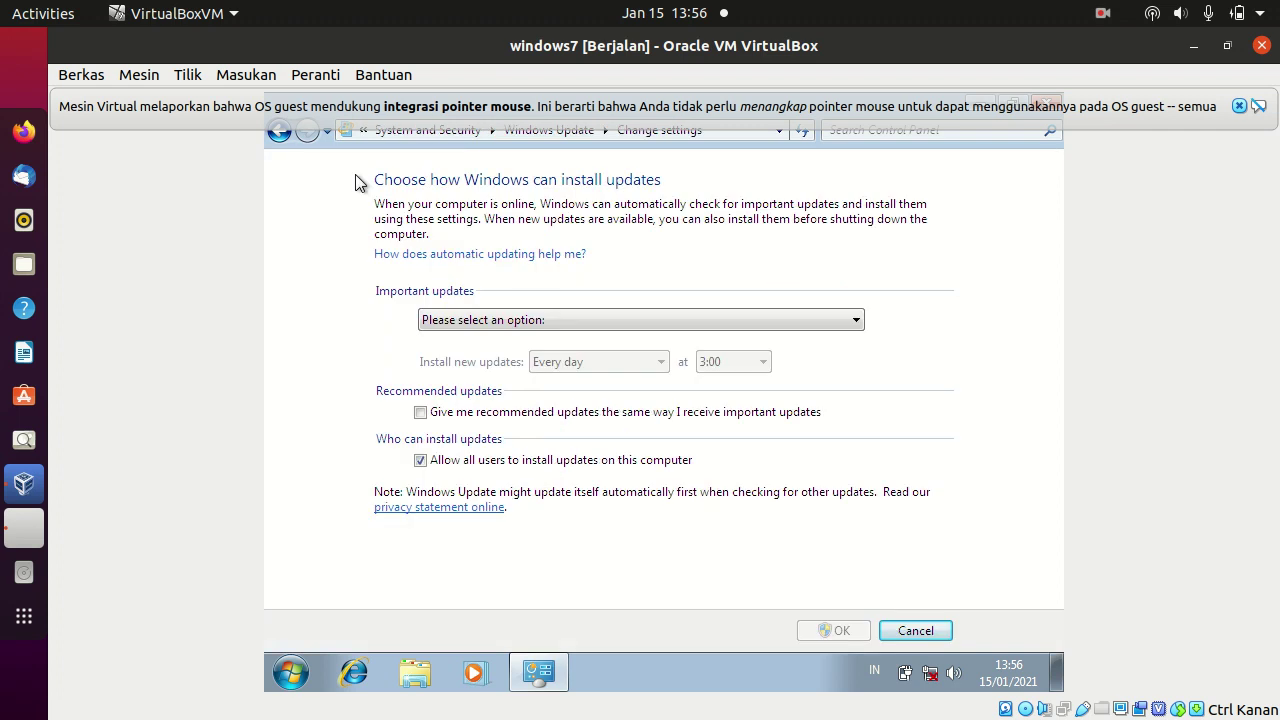
- Check the Windows Experience Index under System and Security and try to rate the computer
{"action": "left_click", "coordinate": [425, 131]}
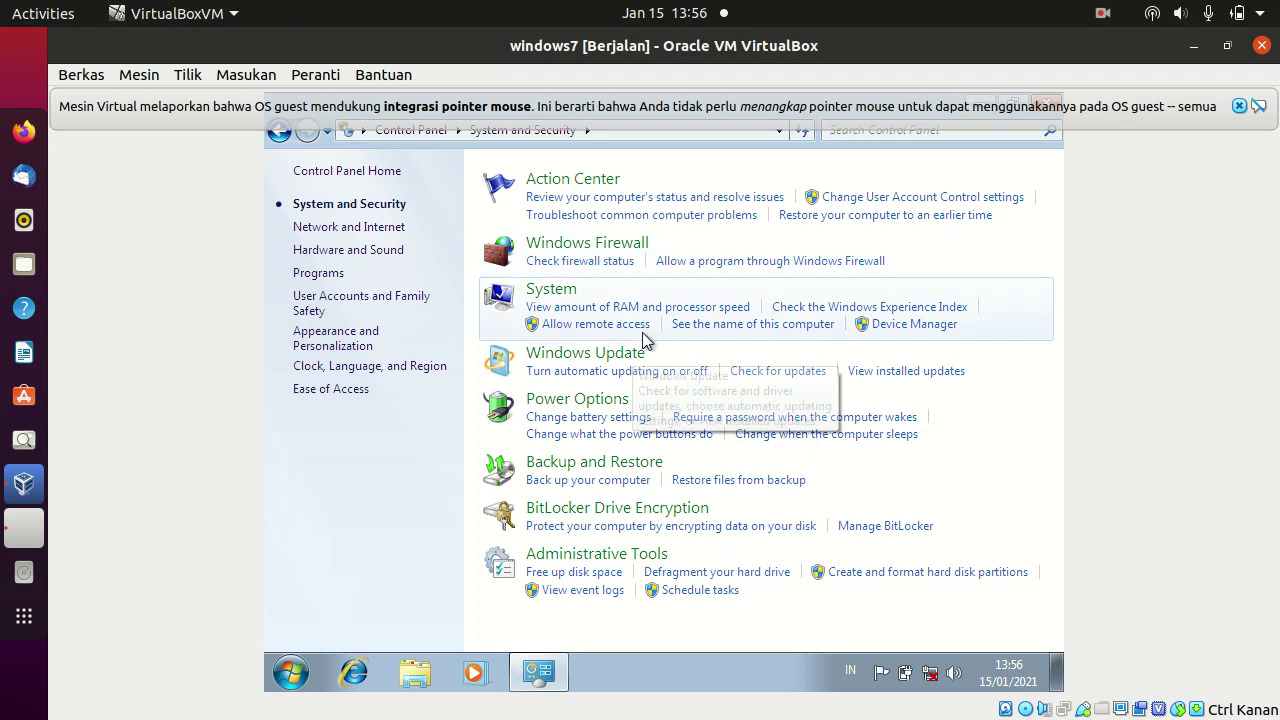
{"action": "left_click", "coordinate": [843, 312]}
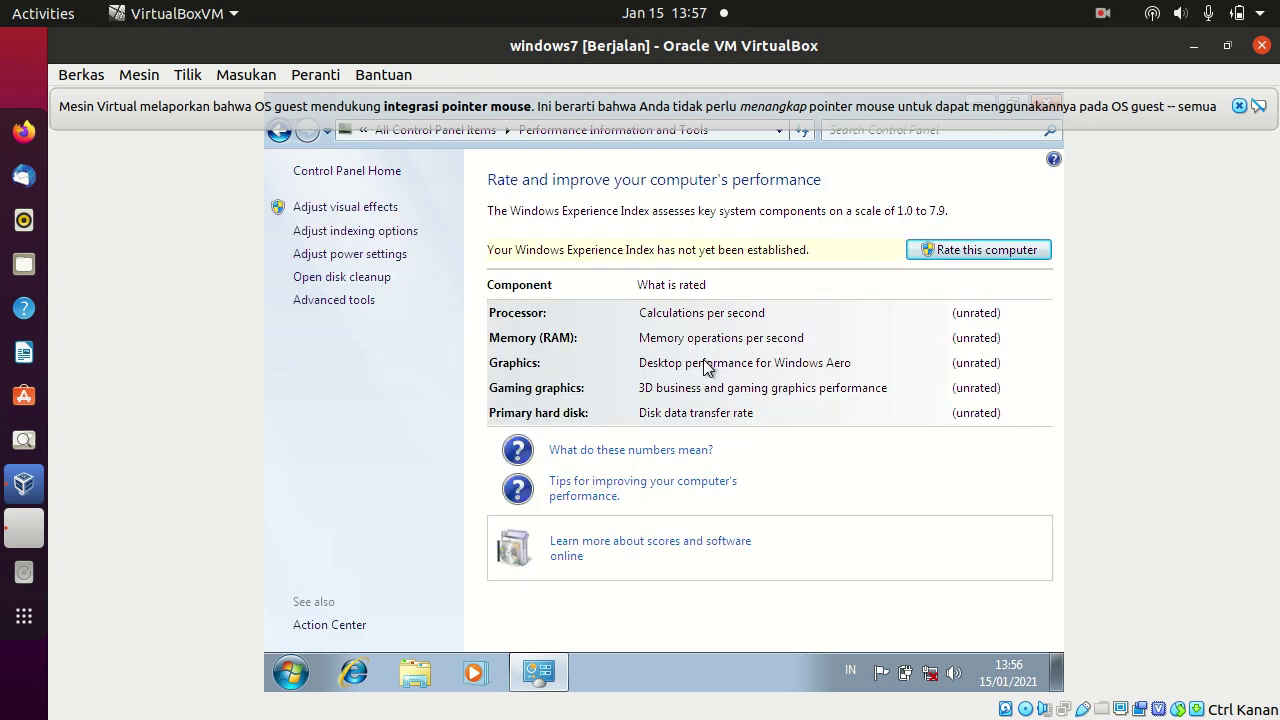
{"action": "left_click", "coordinate": [975, 254]}
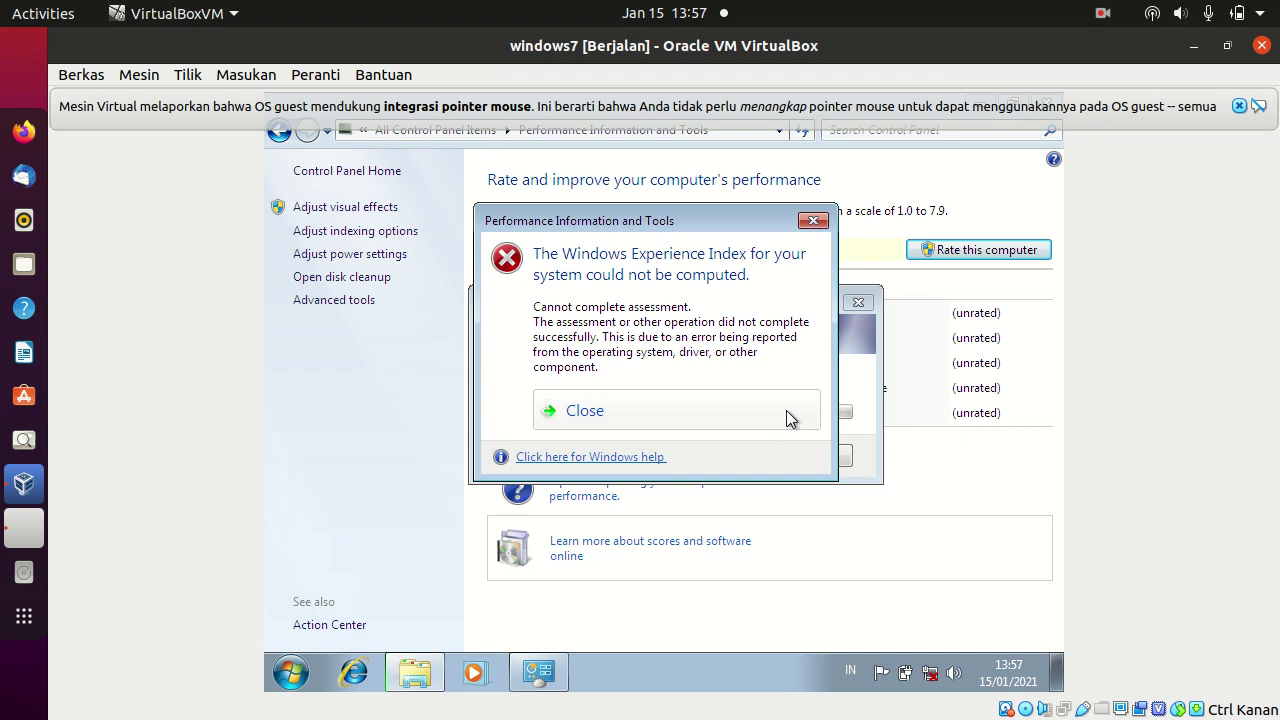
{"action": "left_click", "coordinate": [612, 412]}
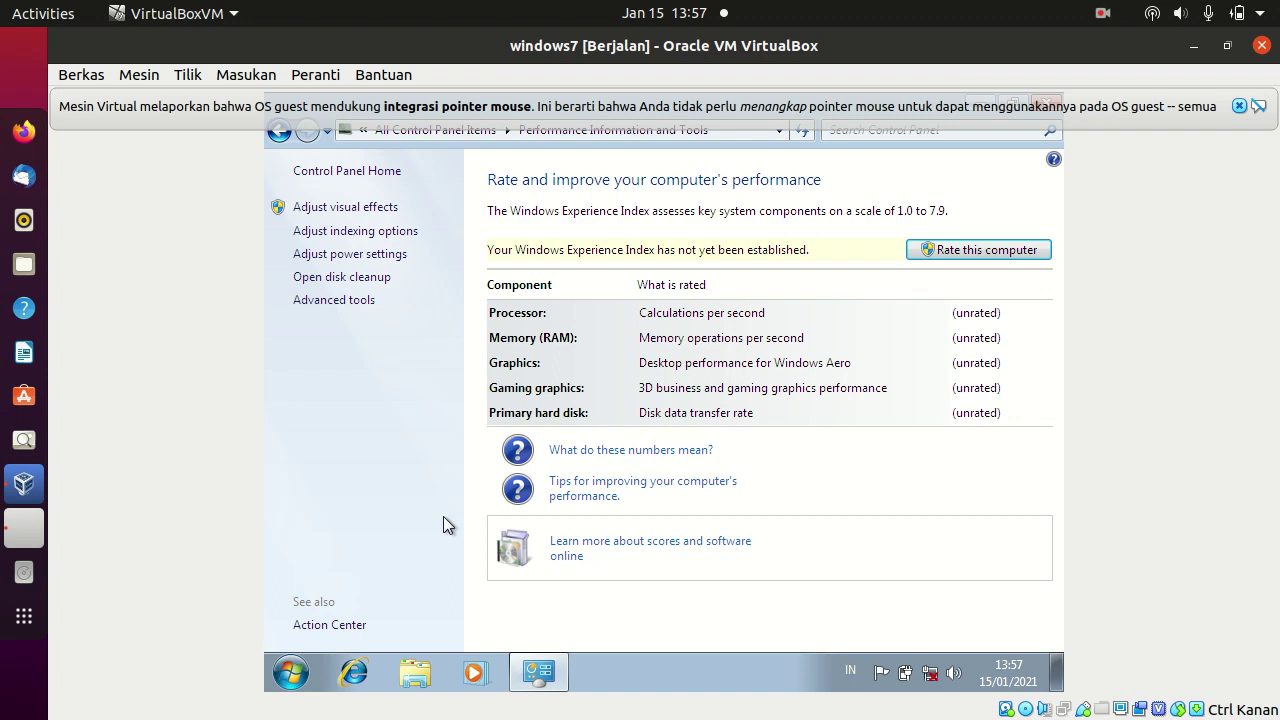
- Review the security messages in Action Center and view the Program Compatibility troubleshooter without running it
{"action": "left_click", "coordinate": [325, 628]}
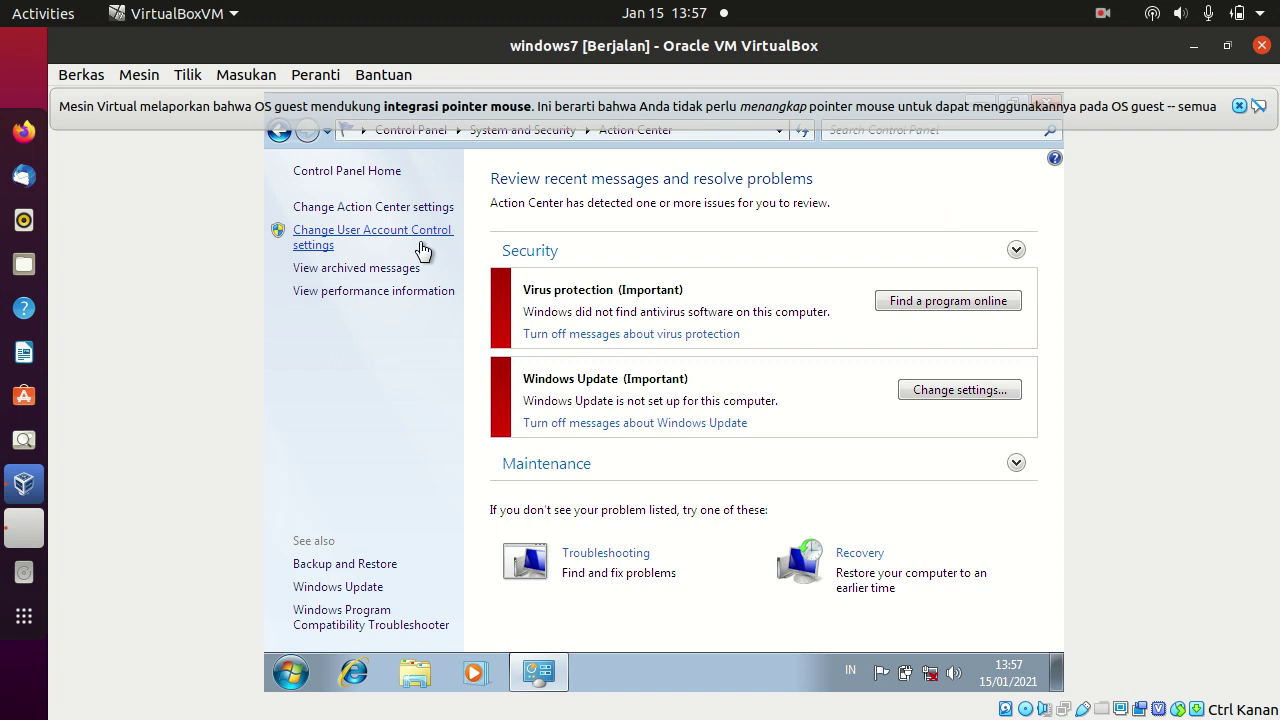
{"action": "left_click", "coordinate": [356, 174]}
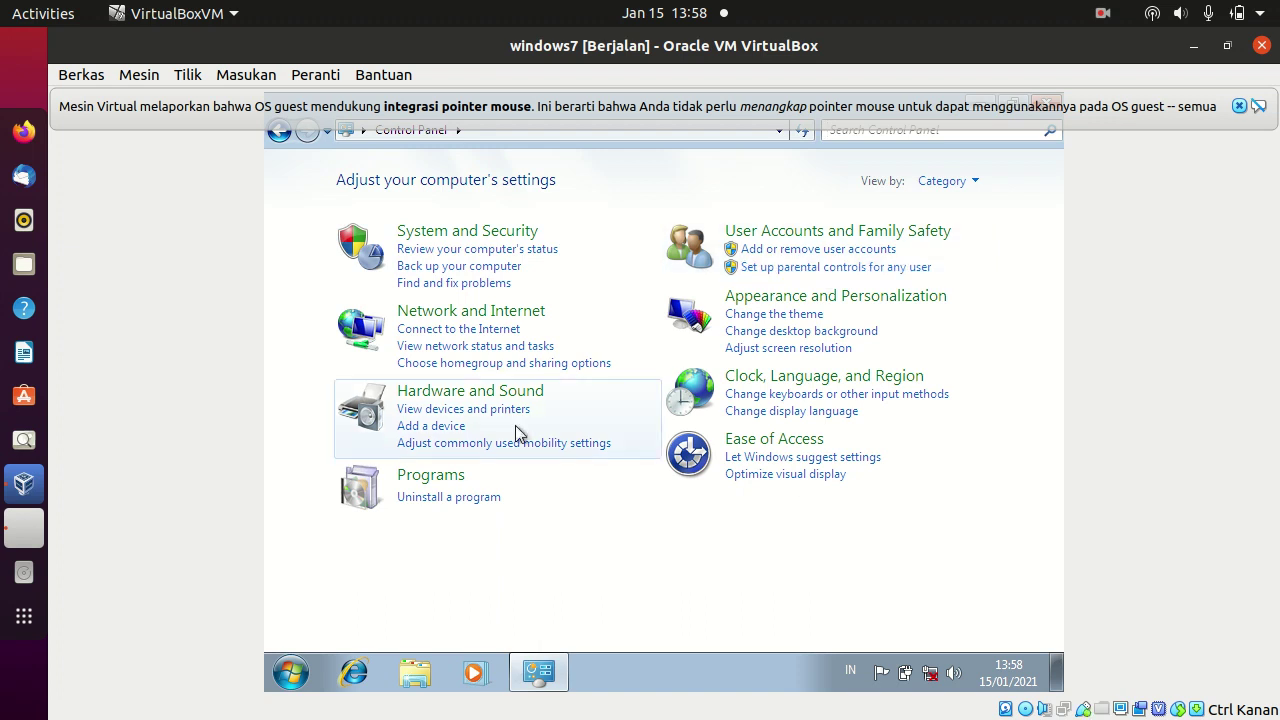
{"action": "left_click", "coordinate": [470, 250]}
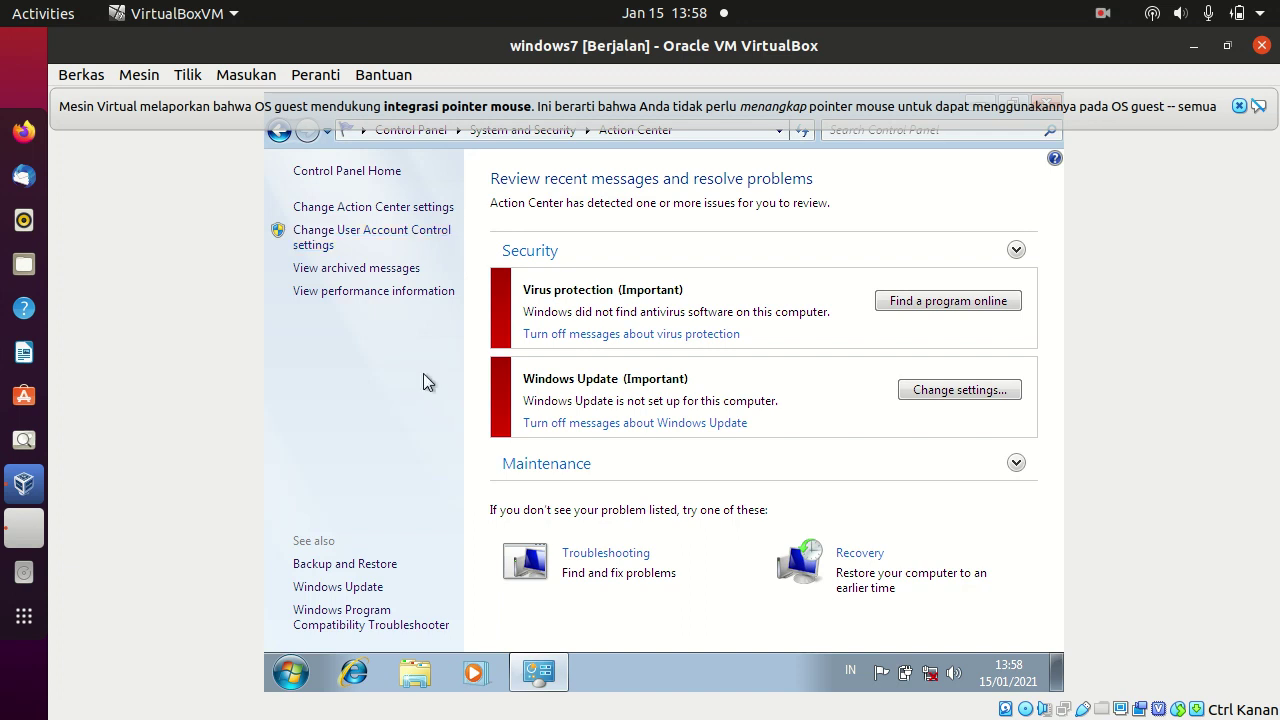
{"action": "left_click", "coordinate": [355, 625]}
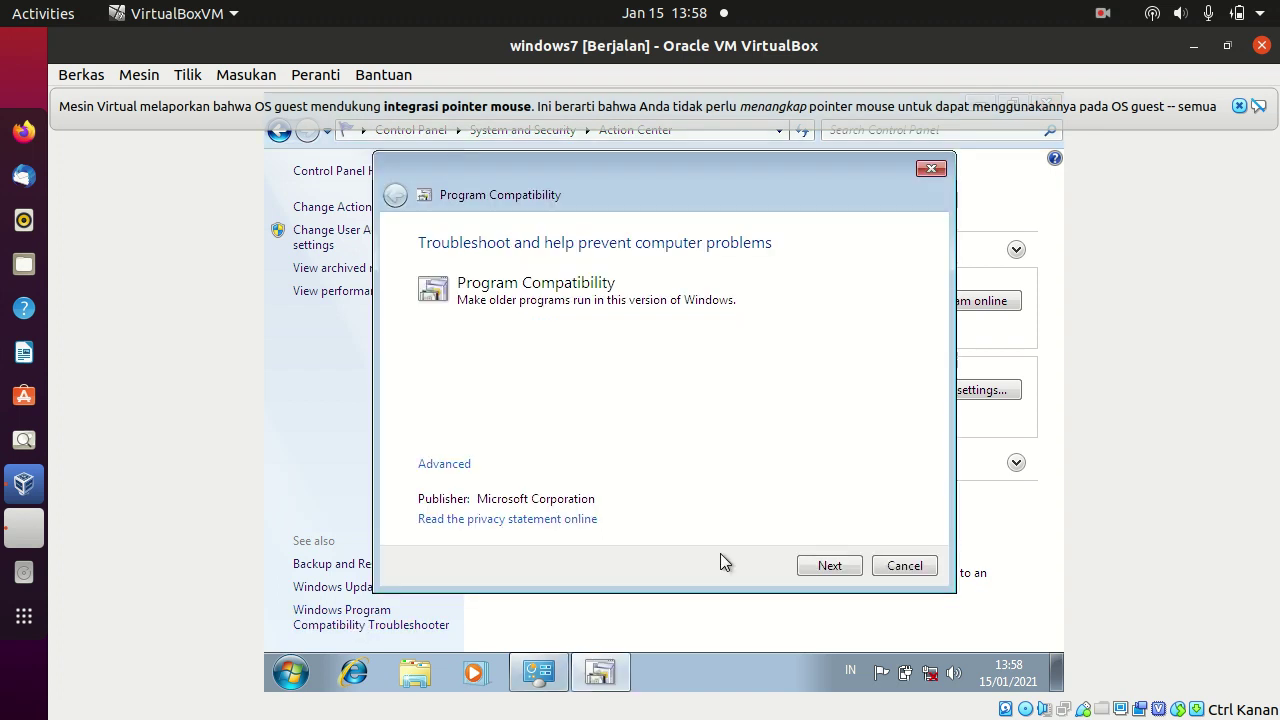
{"action": "left_click", "coordinate": [904, 566]}
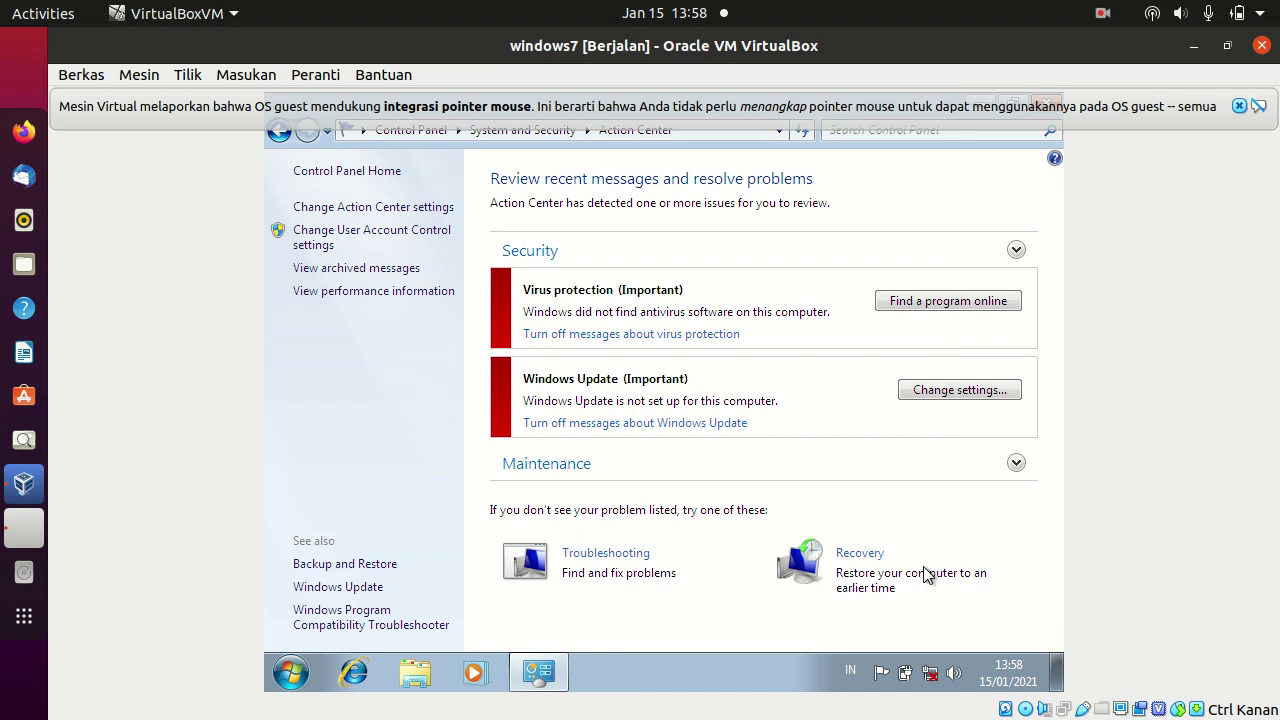
- View the User Account Control settings without changing them, check Windows Update and return to the Control Panel home
{"action": "left_click", "coordinate": [337, 246]}
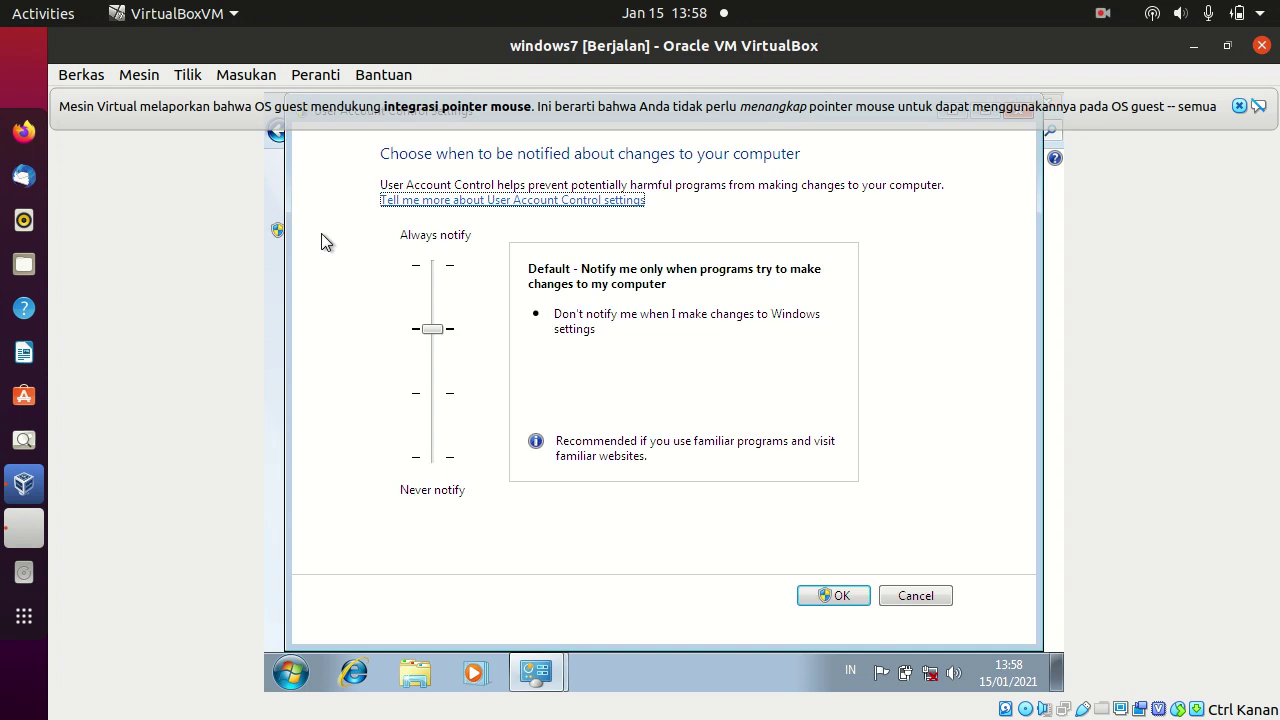
{"action": "left_click", "coordinate": [915, 595]}
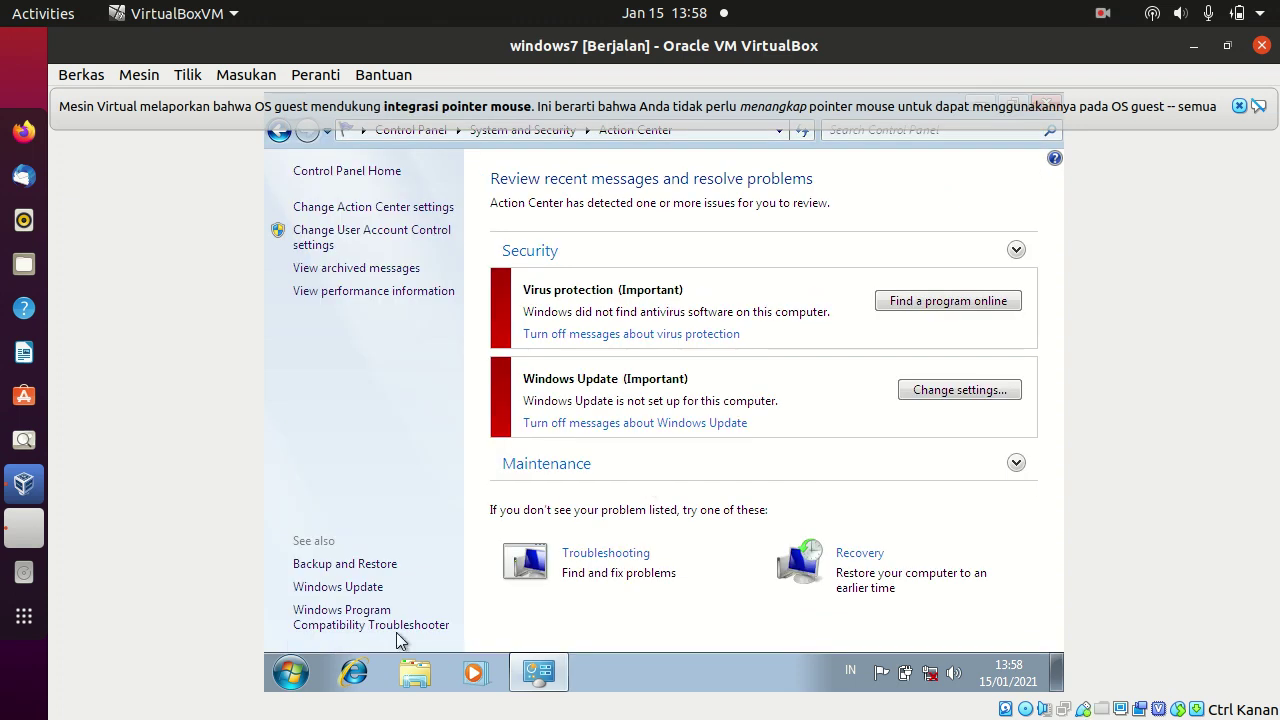
{"action": "left_click", "coordinate": [339, 586]}
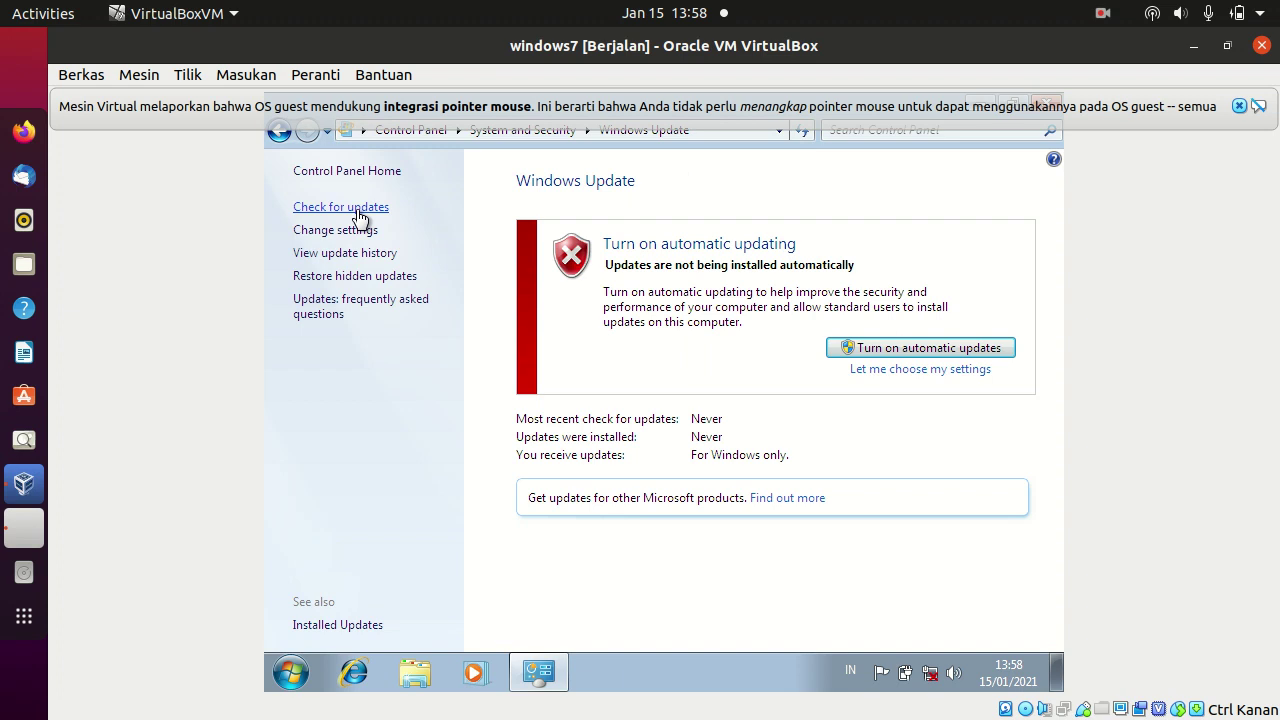
{"action": "left_click", "coordinate": [347, 171]}
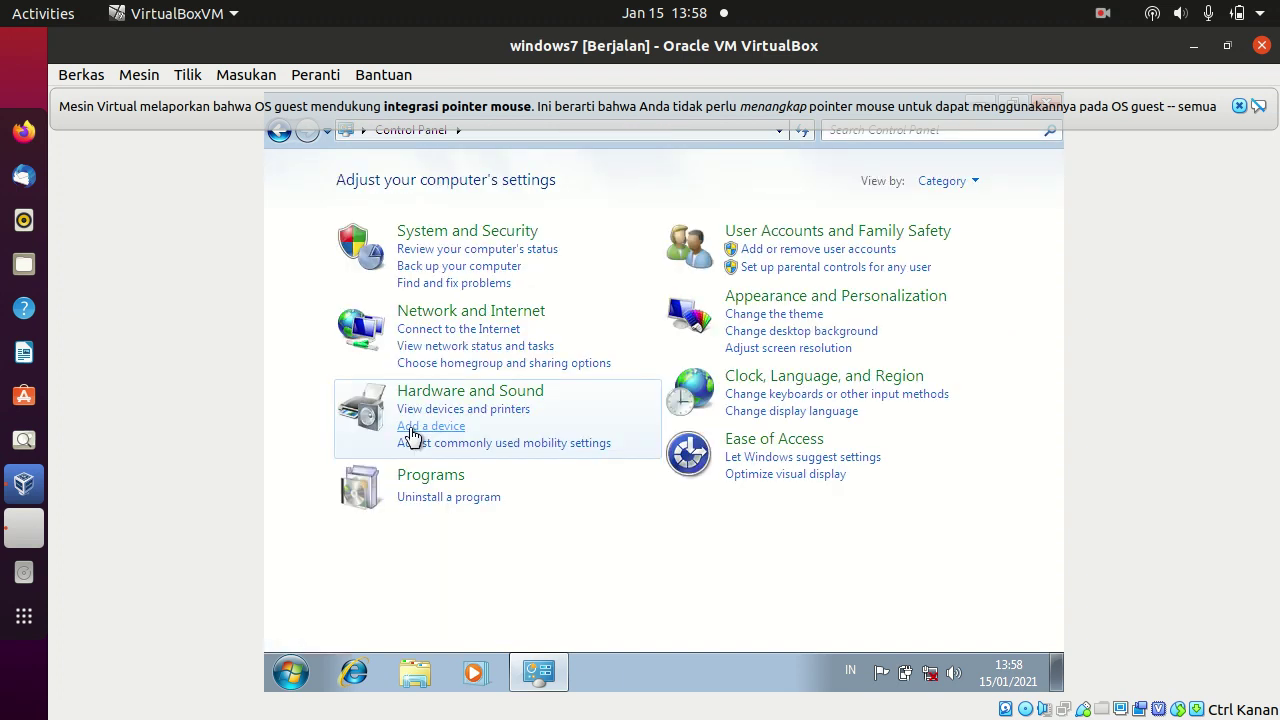
- Review the list of installed programs, dismiss the mouse pointer integration notice and close Control Panel
{"action": "left_click", "coordinate": [482, 494]}
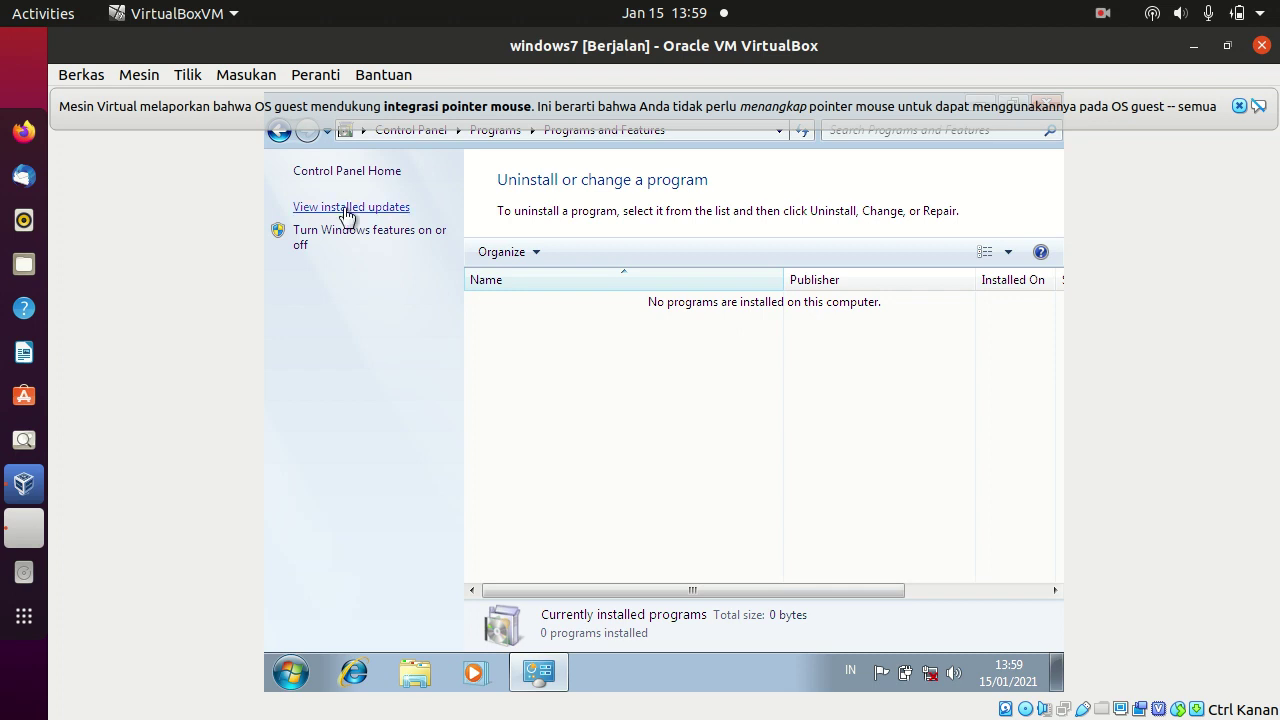
{"action": "left_click", "coordinate": [347, 171]}
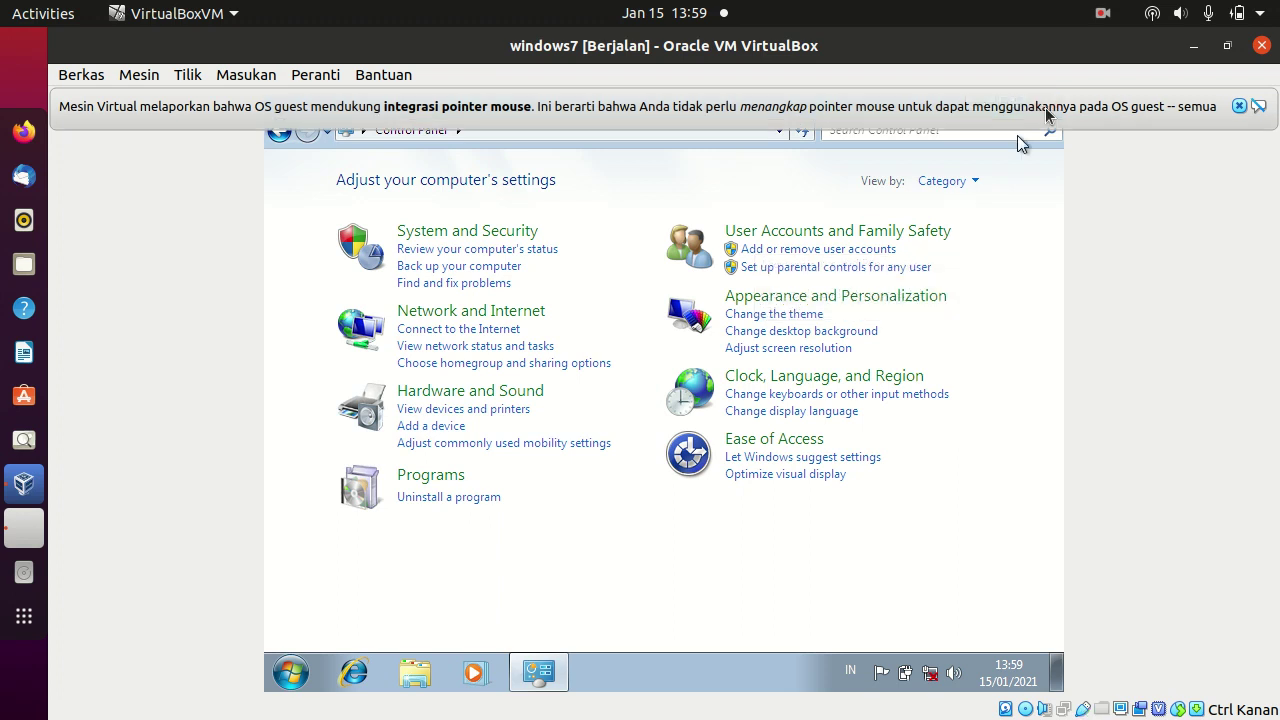
{"action": "mouse_move", "coordinate": [1045, 107]}
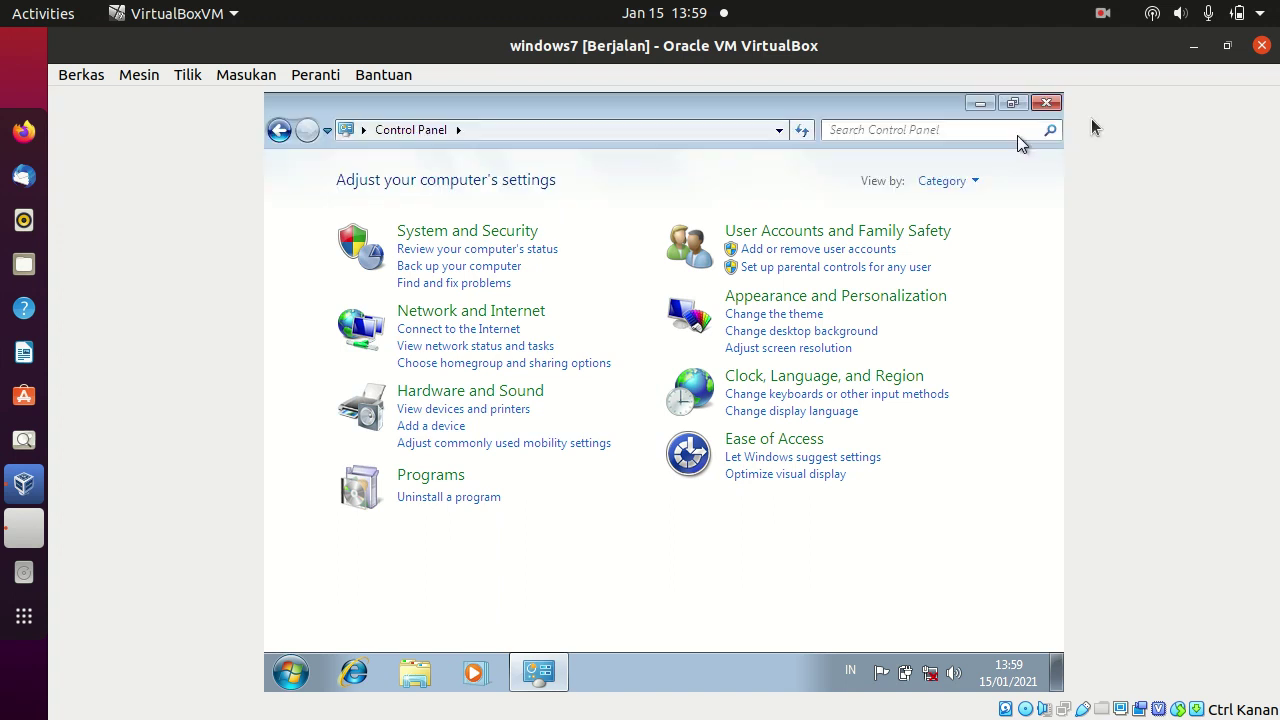
{"action": "left_click", "coordinate": [1046, 103]}
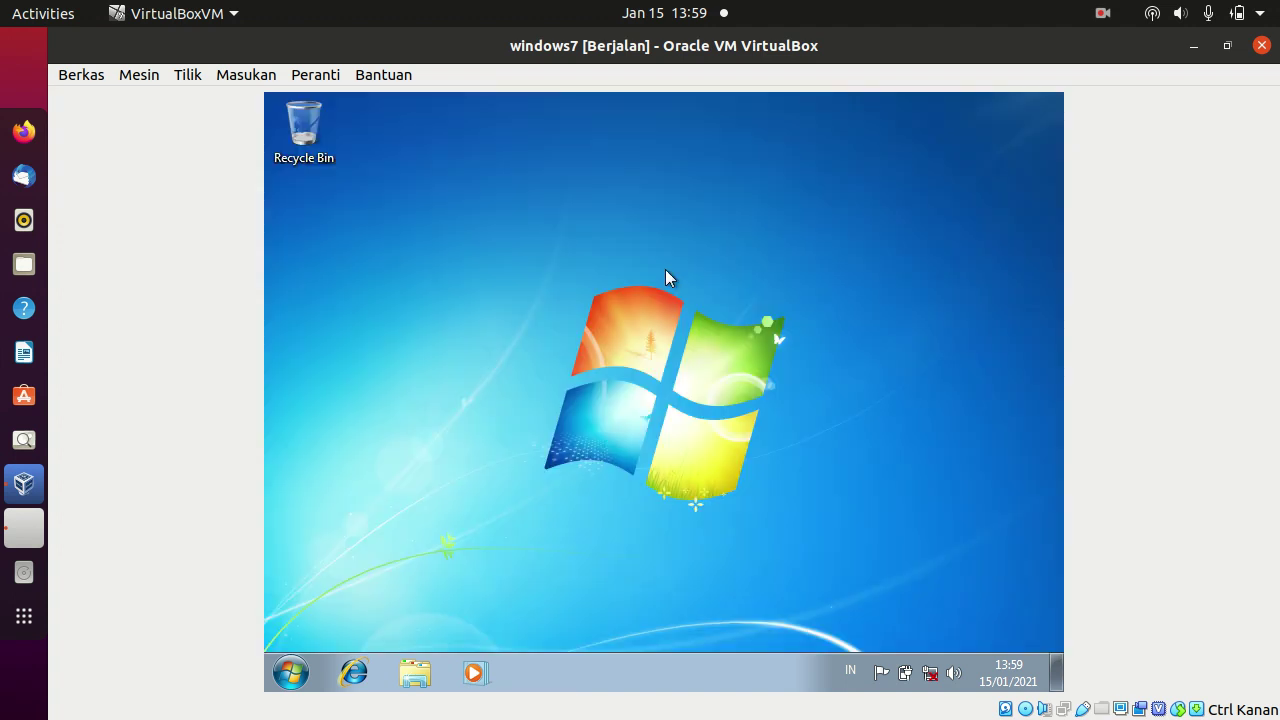